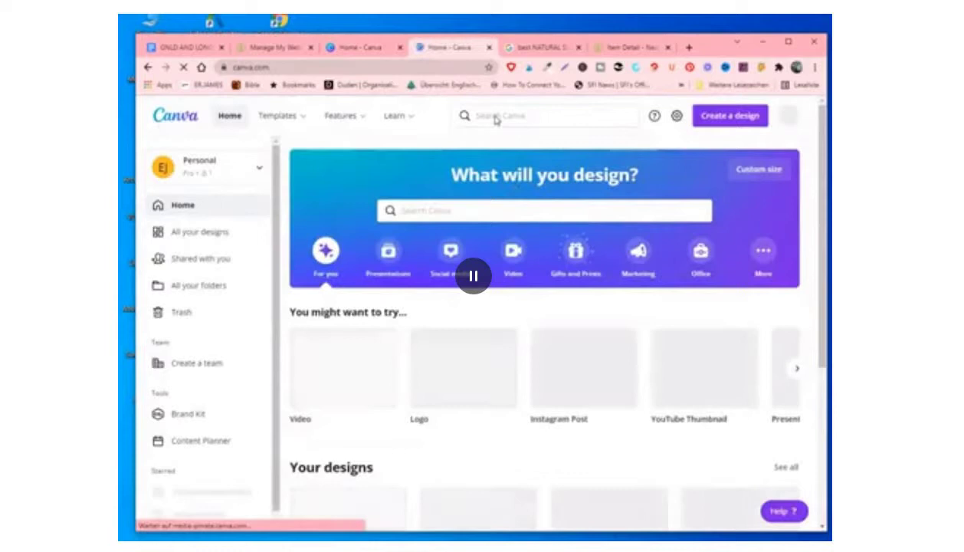
Maximize the browser and search Canva for 'youtube', choosing the YouTube Thumbnail templates
click(789, 42)
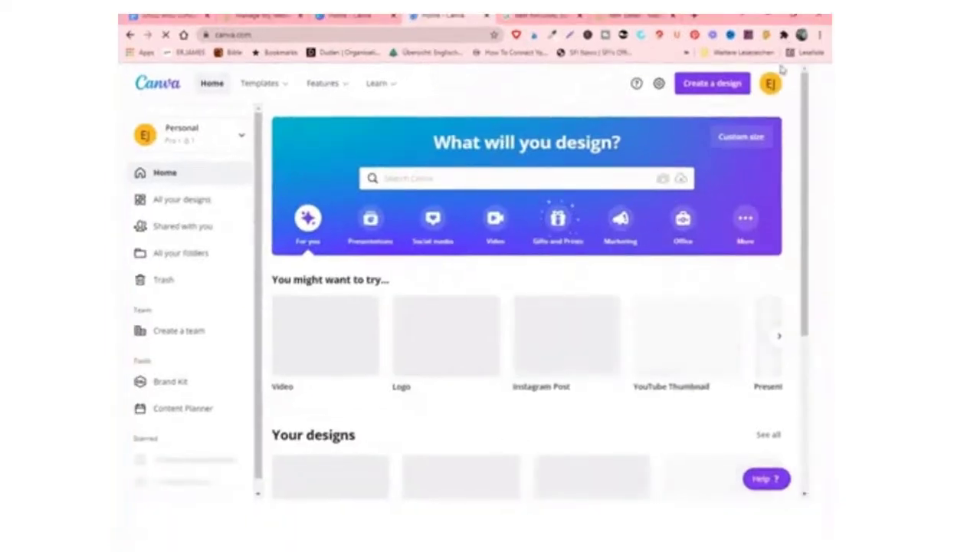
click(455, 177)
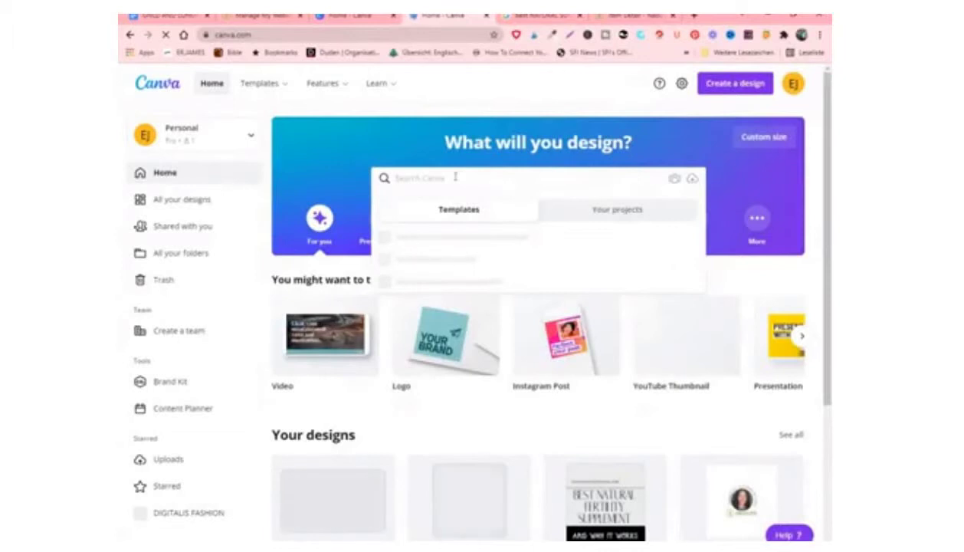
text(you)
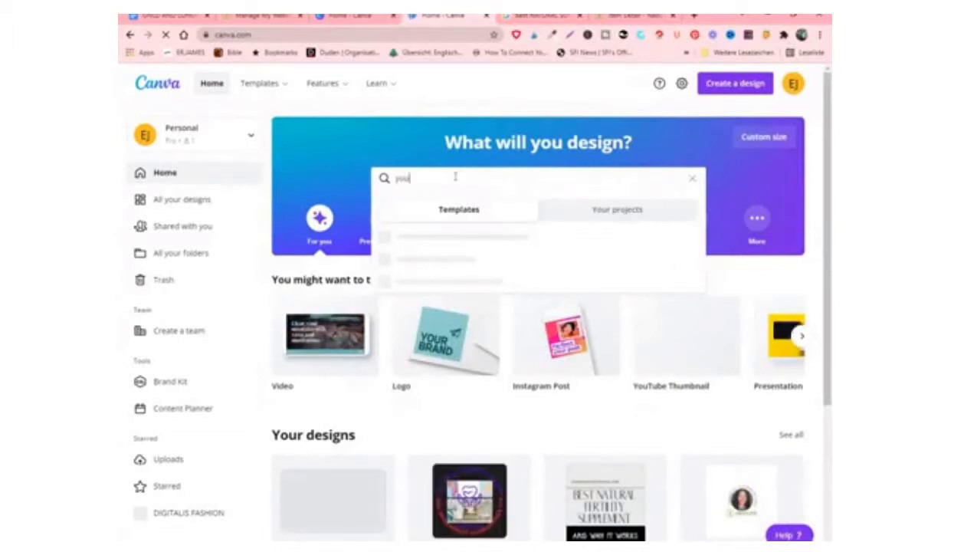
text(tube)
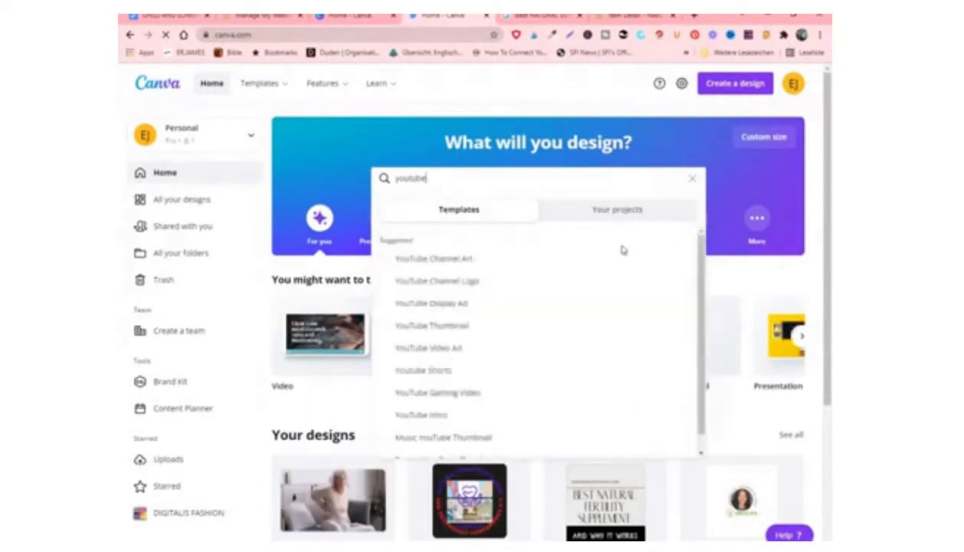
click(450, 334)
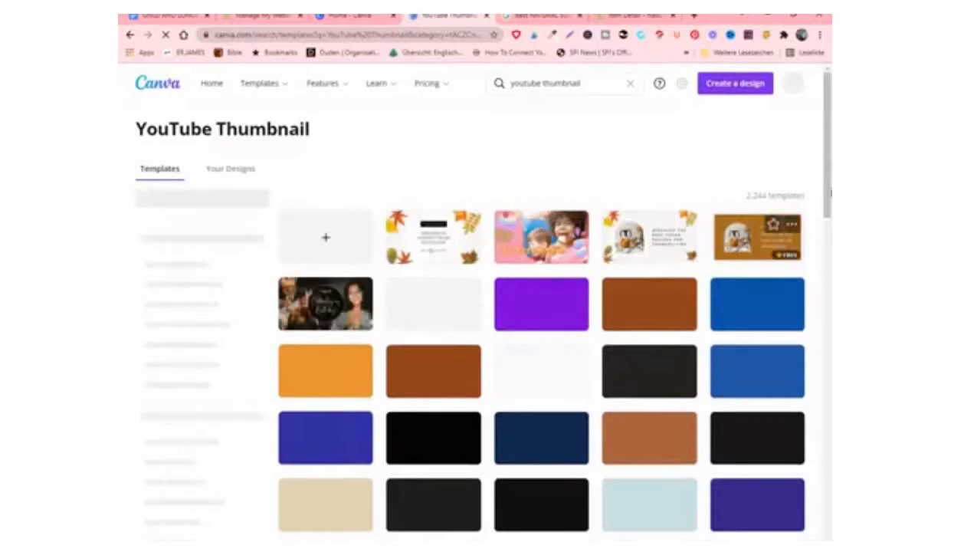
Scroll the YouTube Thumbnail results and open the Business Podcast template
drag(828, 165, 830, 284)
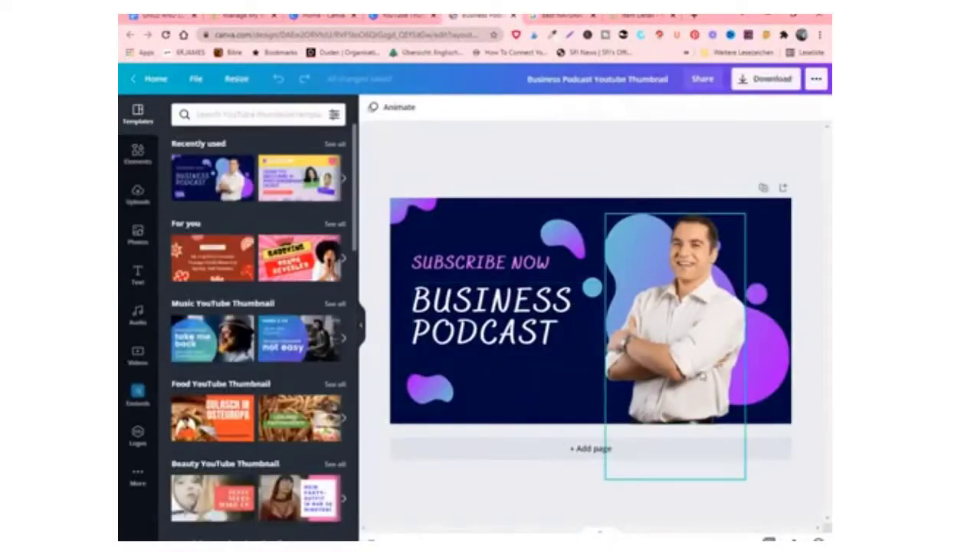
Delete the man's photo and browse the Frames collection in the Elements library
click(699, 330)
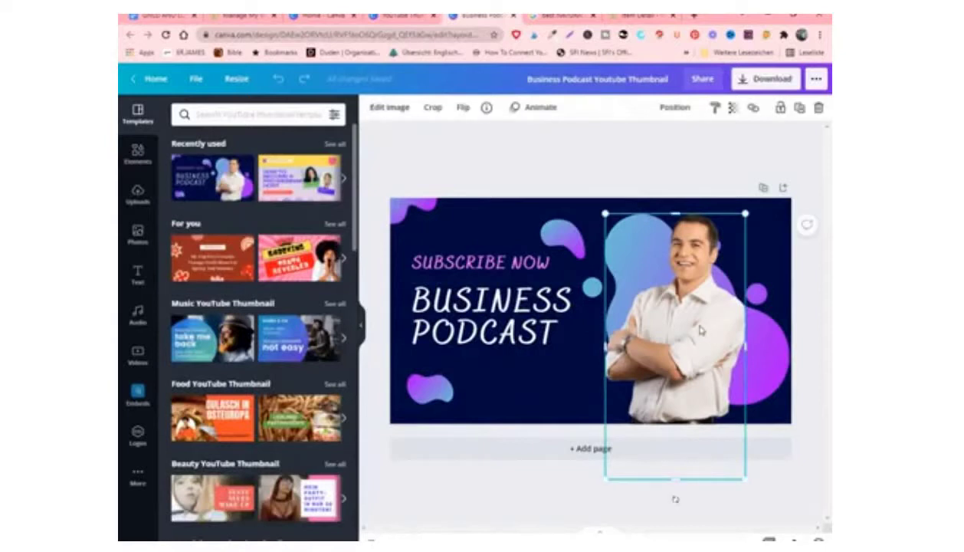
click(819, 109)
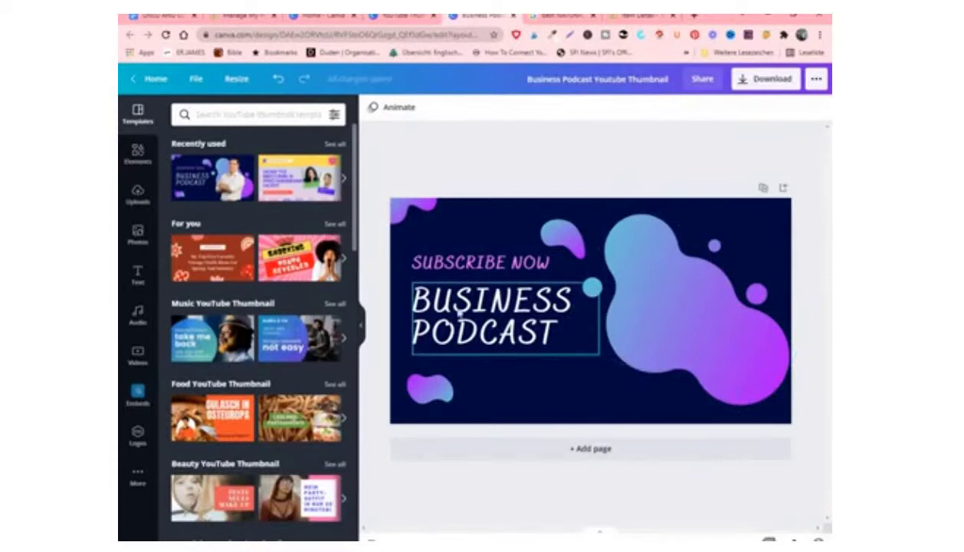
click(135, 157)
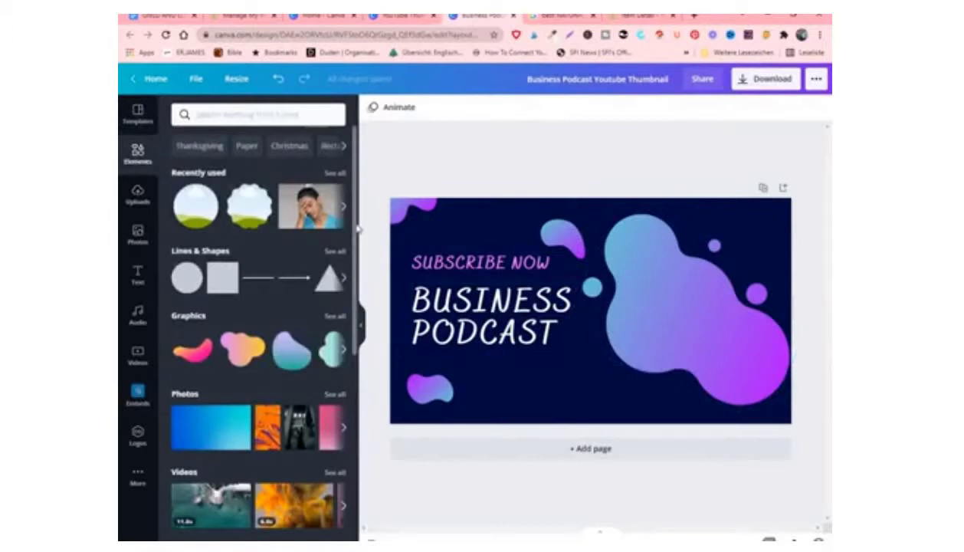
scroll(358, 228, down, 5)
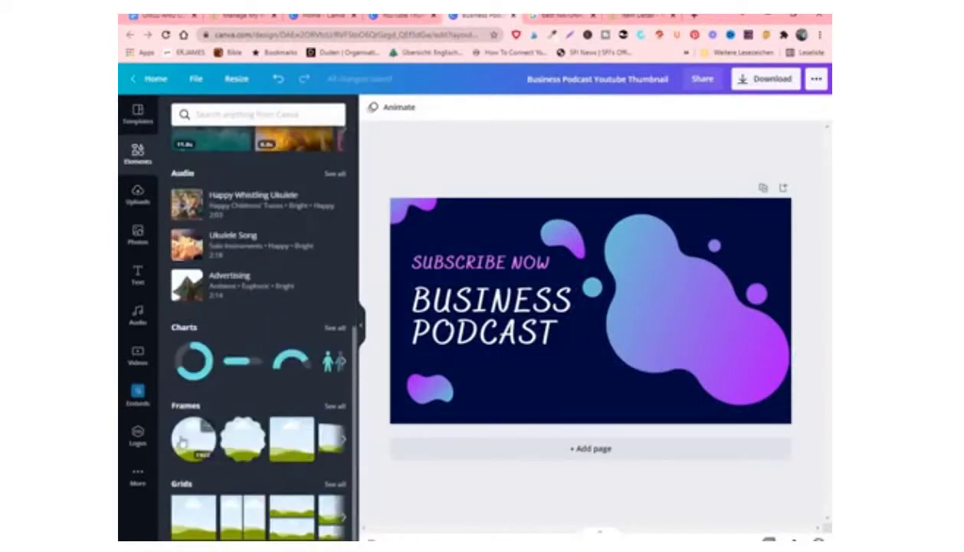
click(192, 412)
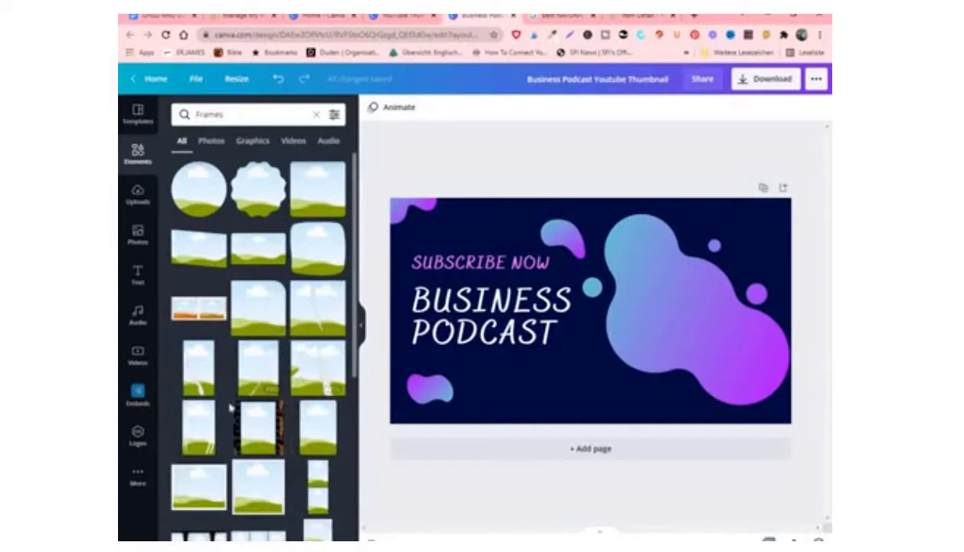
Add a film-strip frame, shift the headline left, and move the frame onto the right purple blob
click(258, 423)
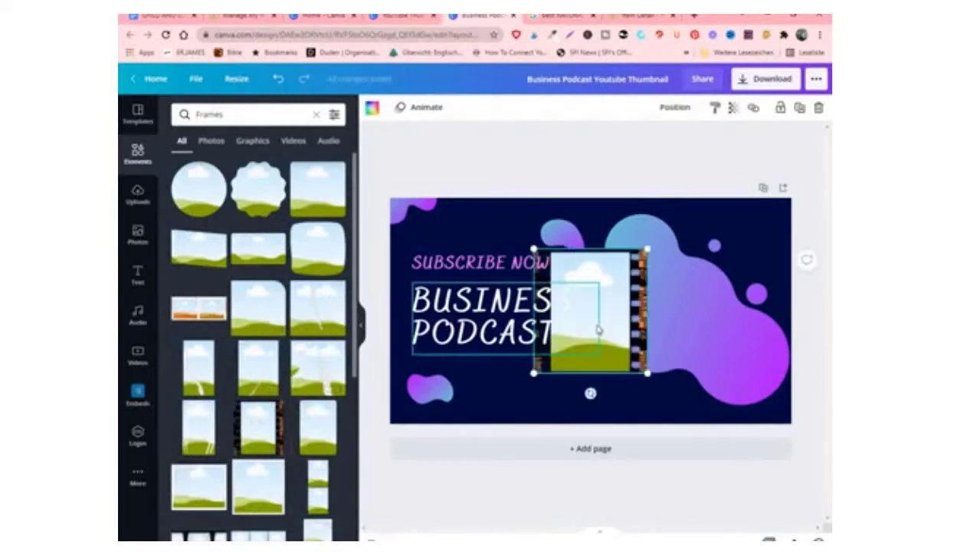
drag(475, 314, 455, 317)
click(593, 293)
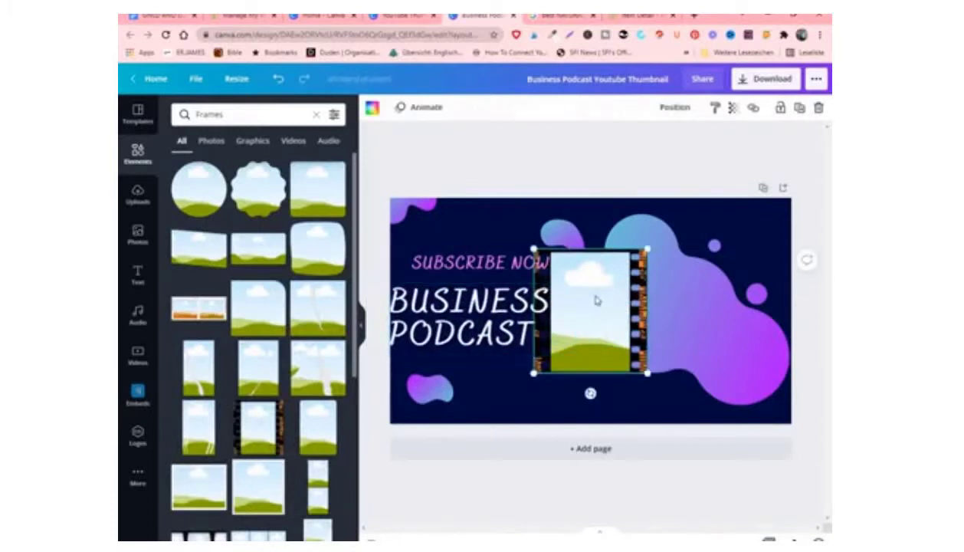
drag(596, 300, 680, 297)
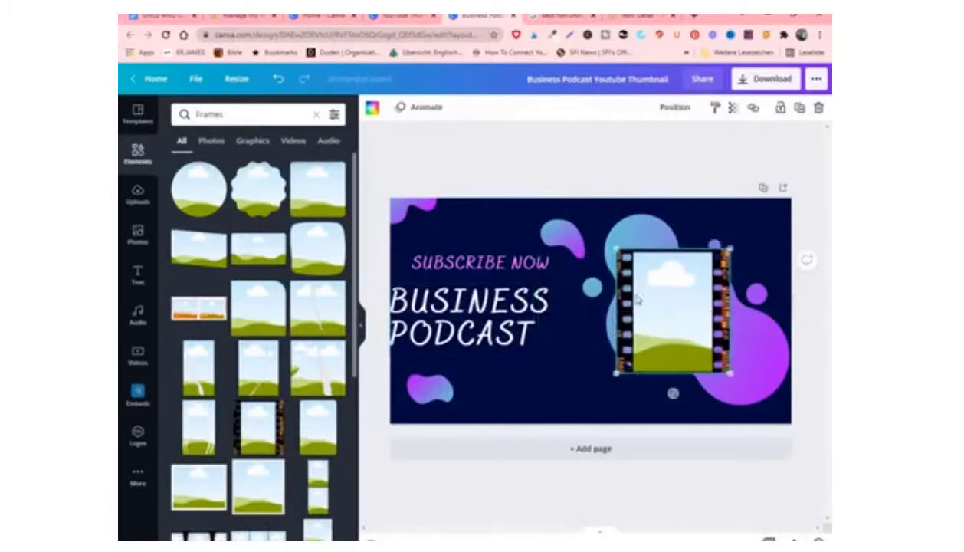
click(441, 179)
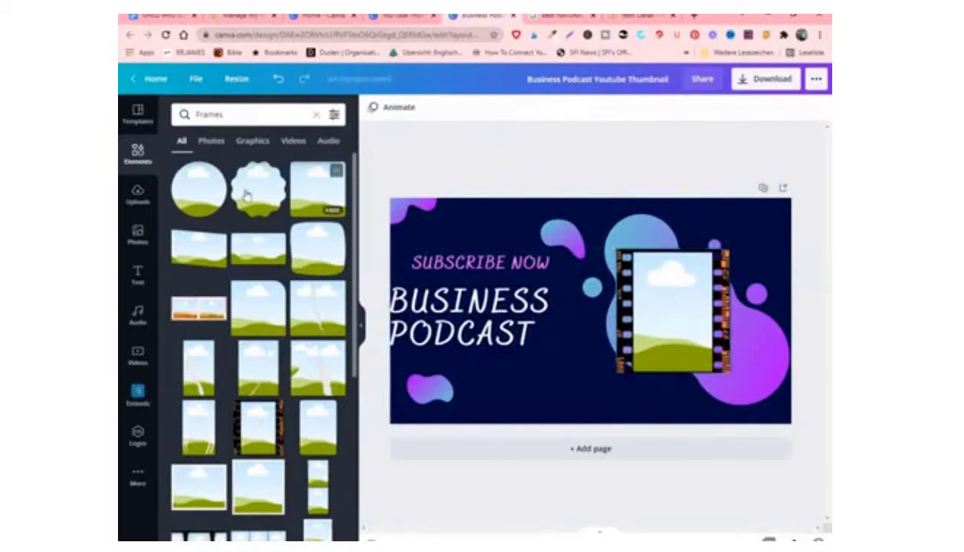
Drop the uploaded Cal-Mag bottle photo into the film-strip frame and enlarge the frame
click(141, 196)
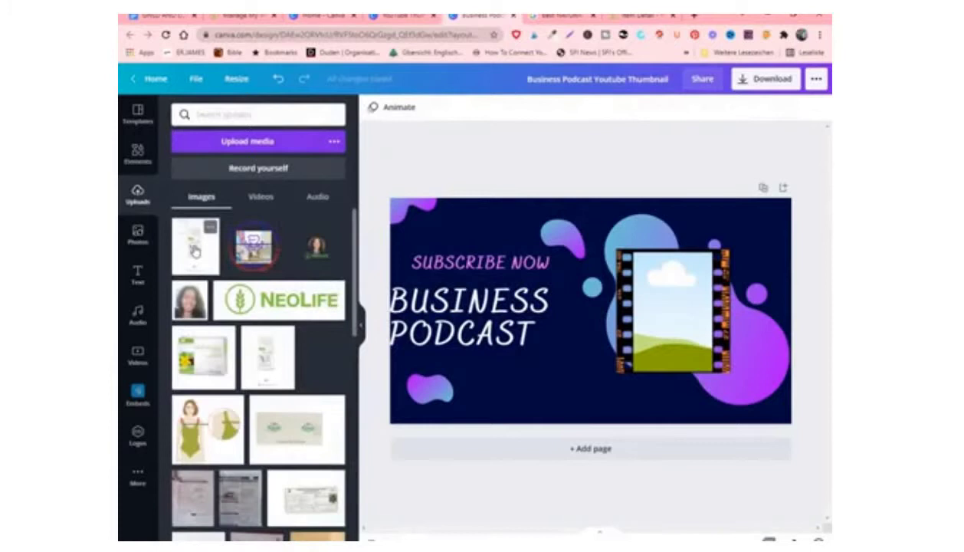
drag(195, 251, 667, 335)
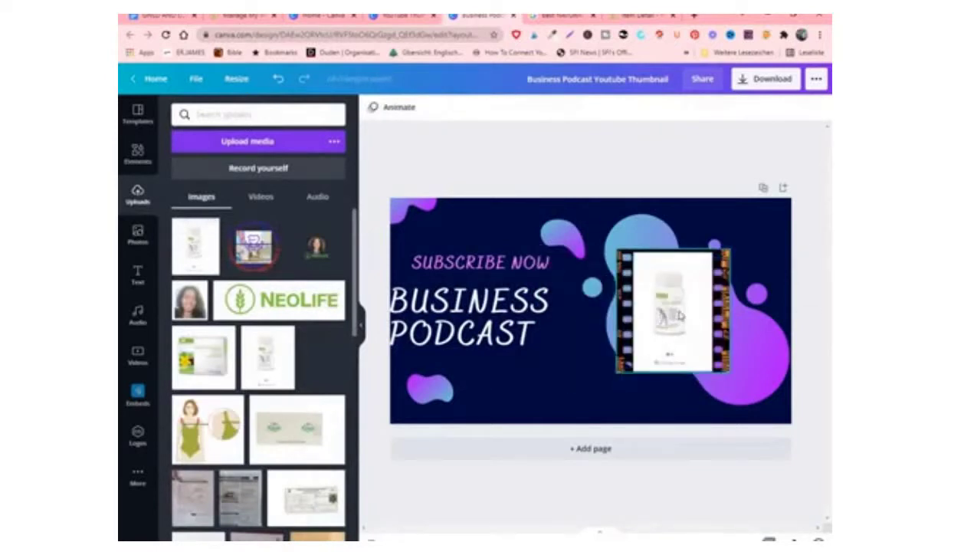
mouse_move(729, 248)
mouse_down()
mouse_move(766, 220)
mouse_move(743, 236)
mouse_up()
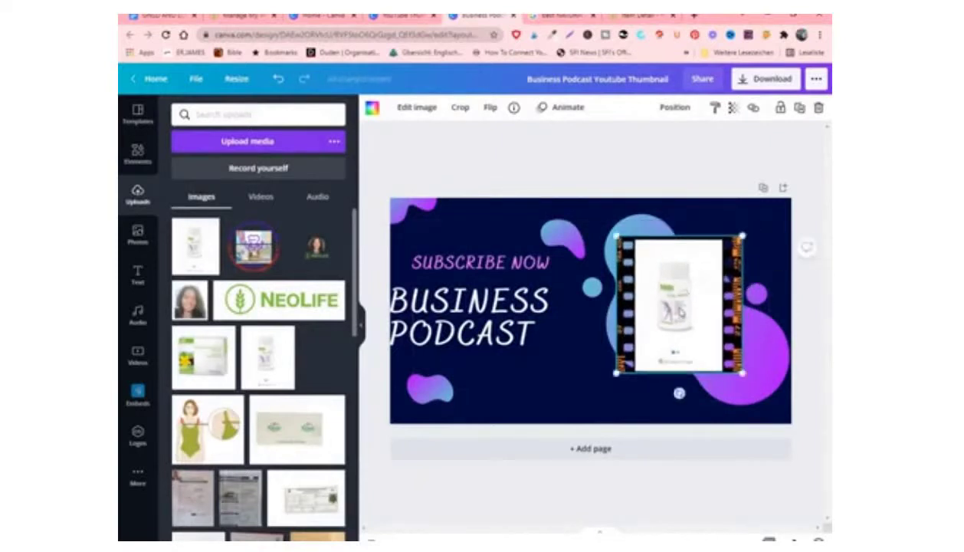
Enlarge and reposition the bottle photo inside its frame, then shift the headline slightly right
double_click(687, 319)
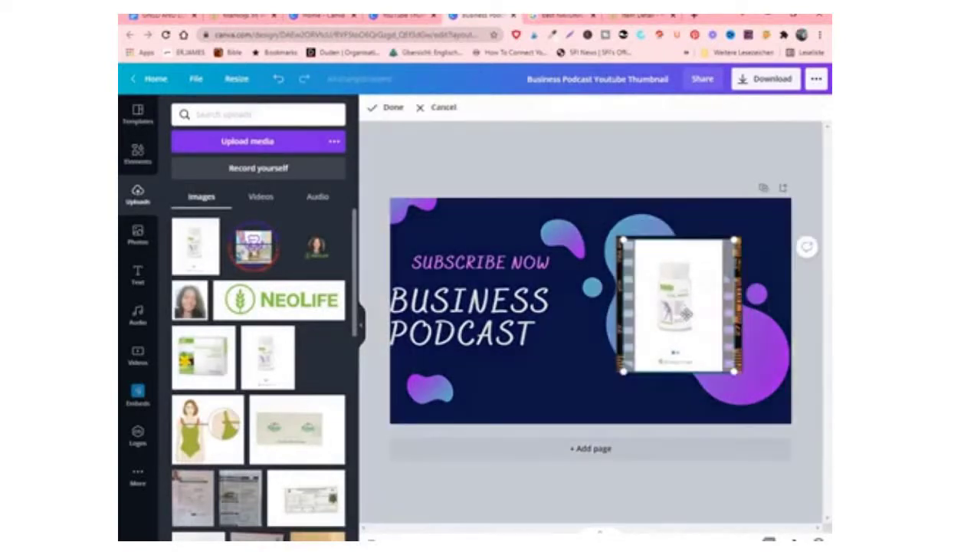
drag(618, 240, 602, 213)
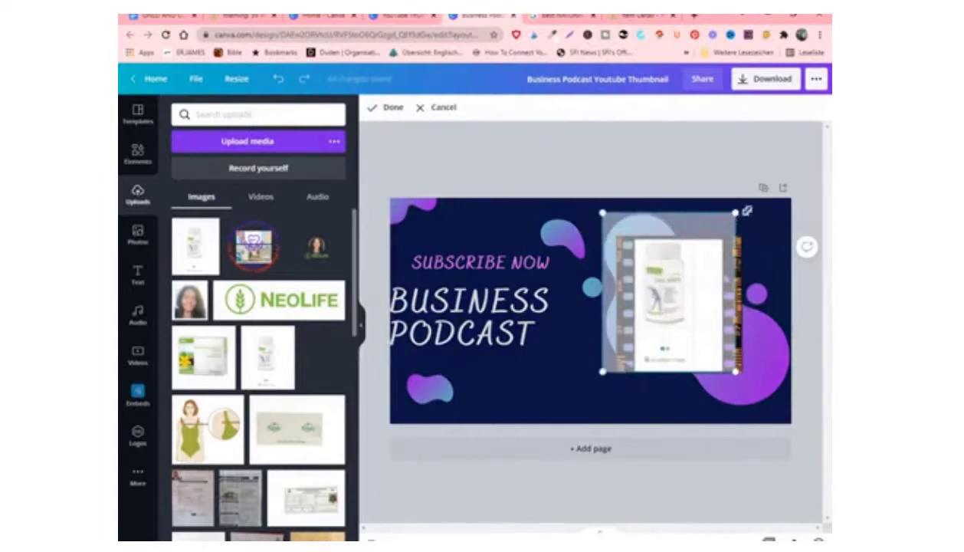
drag(747, 211, 763, 206)
drag(678, 260, 692, 318)
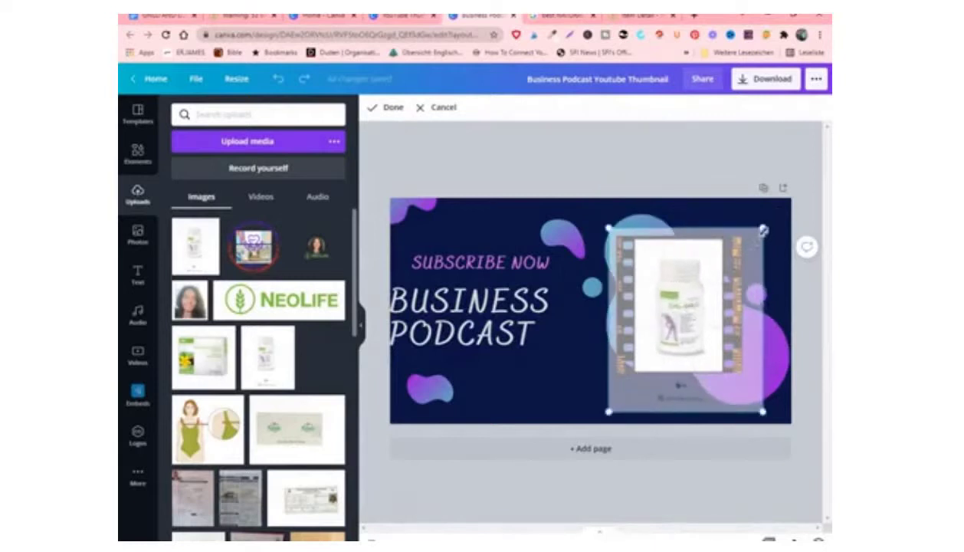
drag(763, 230, 780, 201)
drag(679, 273, 682, 310)
click(669, 181)
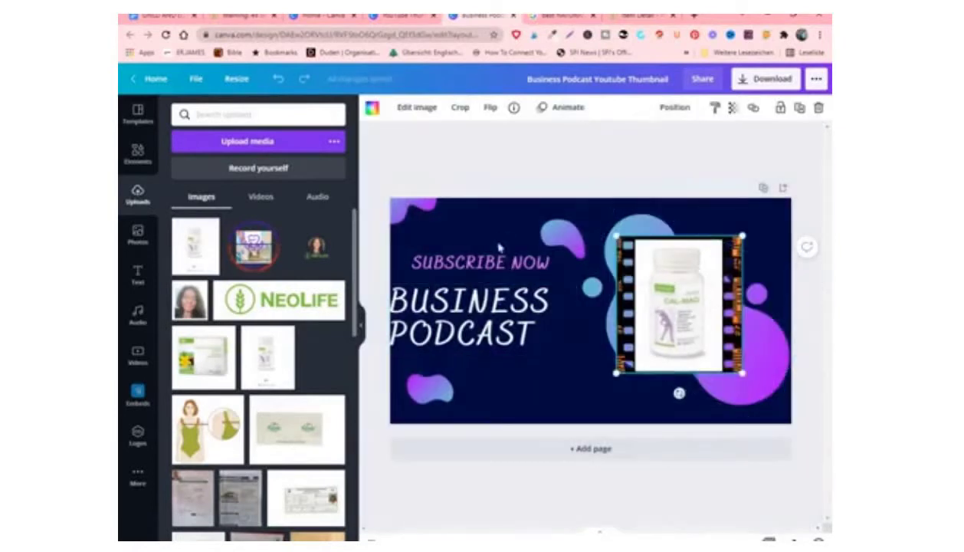
mouse_move(502, 306)
mouse_down()
mouse_move(515, 306)
mouse_move(504, 306)
mouse_up()
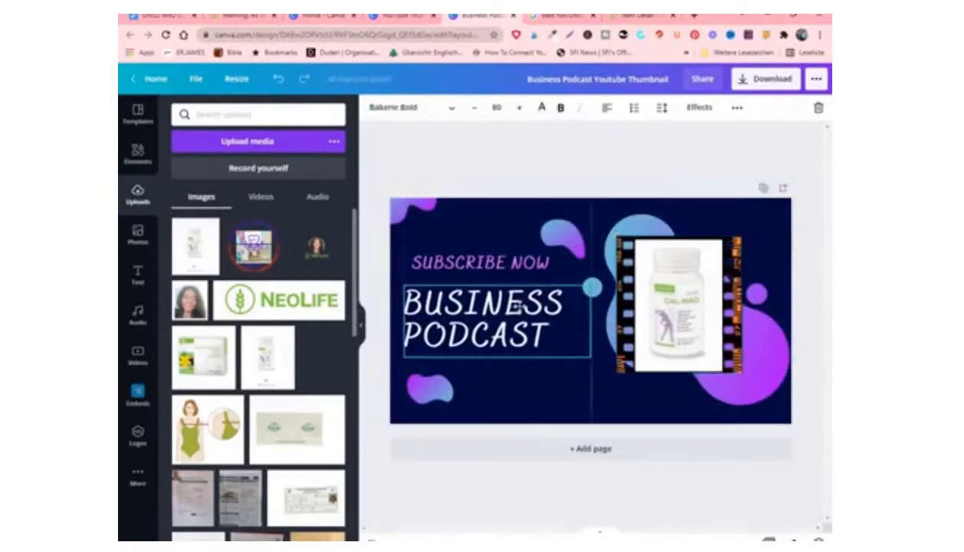
Replace the SUBSCRIBE NOW line with the text 'NEOLIFE CAL-MAC'
click(502, 264)
click(536, 265)
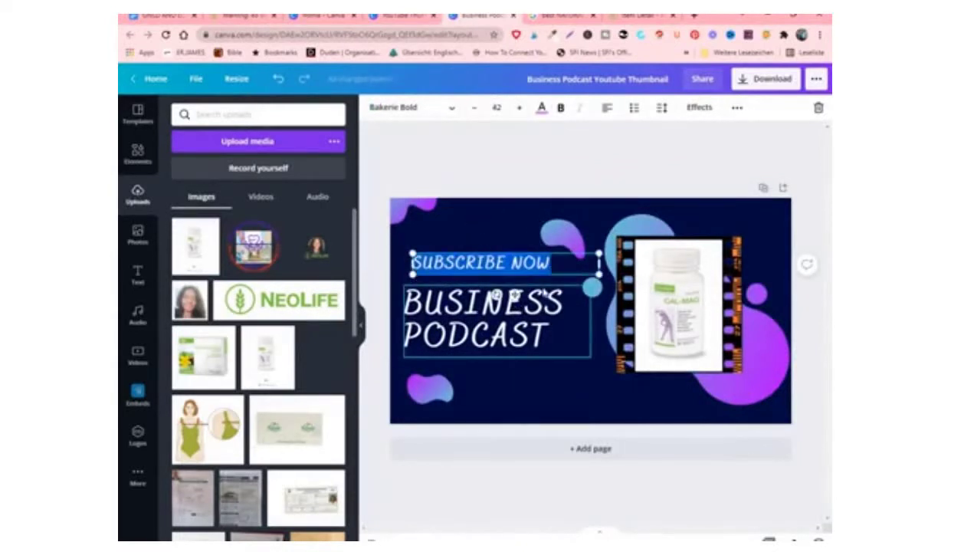
key(BackSpace)
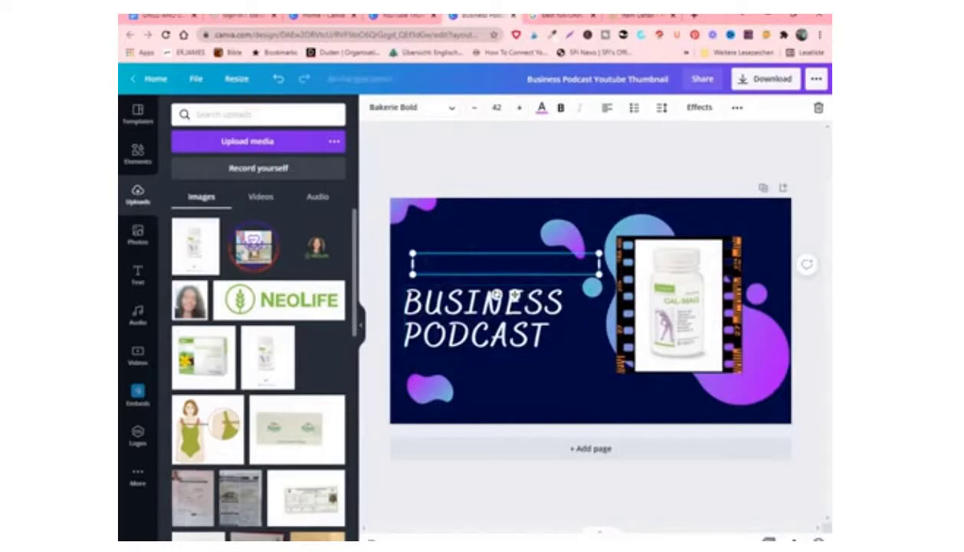
text(NEOLI)
text(FE)
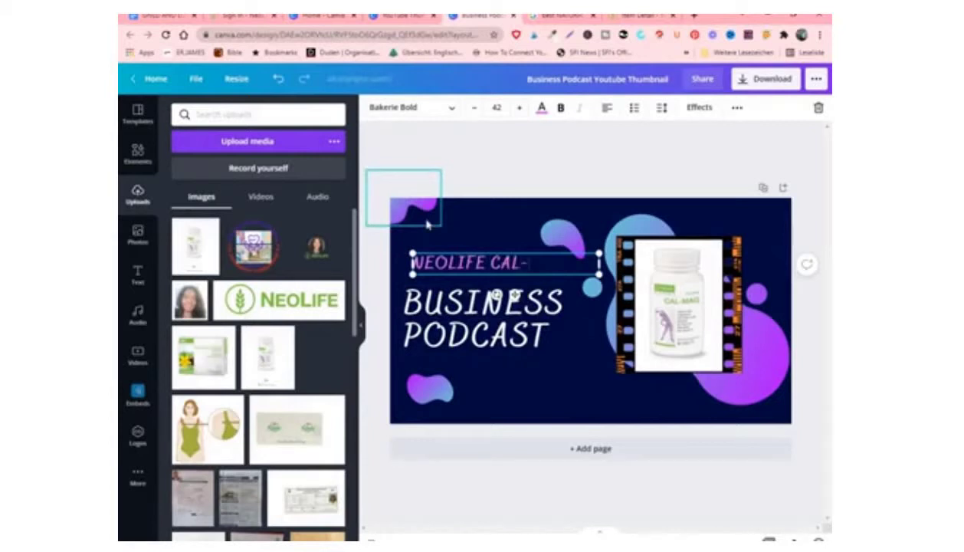
text(CAL-MAC)
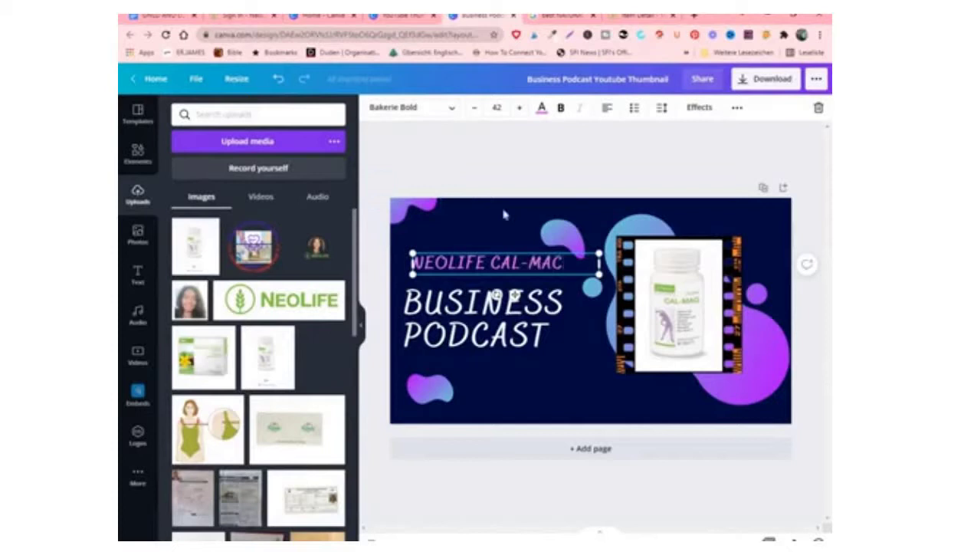
Recolour the NEOLIFE CAL-MAC line light green and put the BUSINESS PODCAST text into editing
click(541, 109)
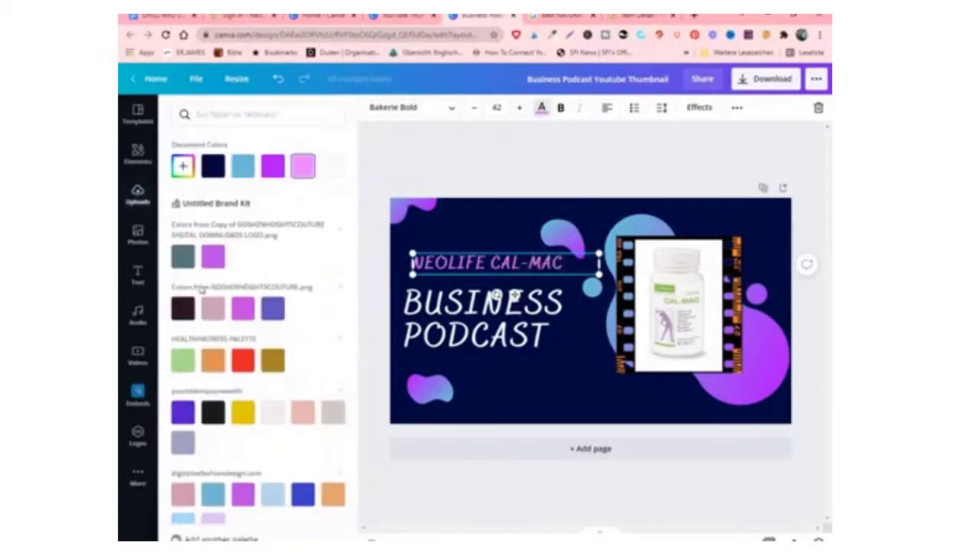
click(184, 362)
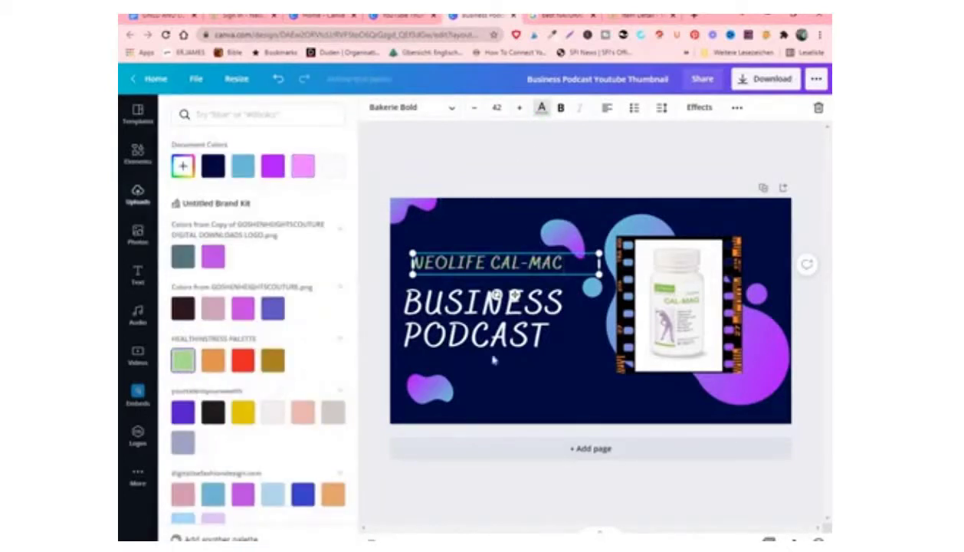
click(528, 328)
double_click(552, 344)
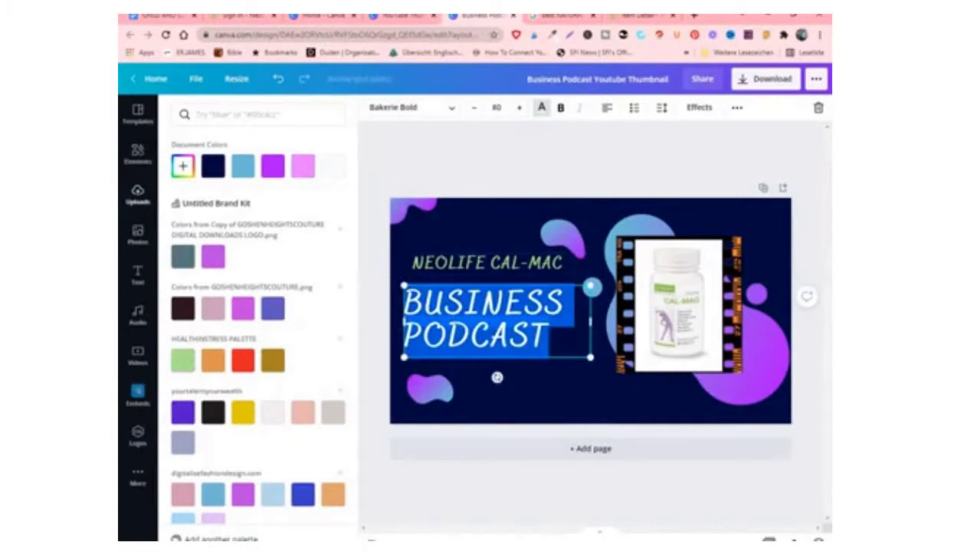
click(549, 335)
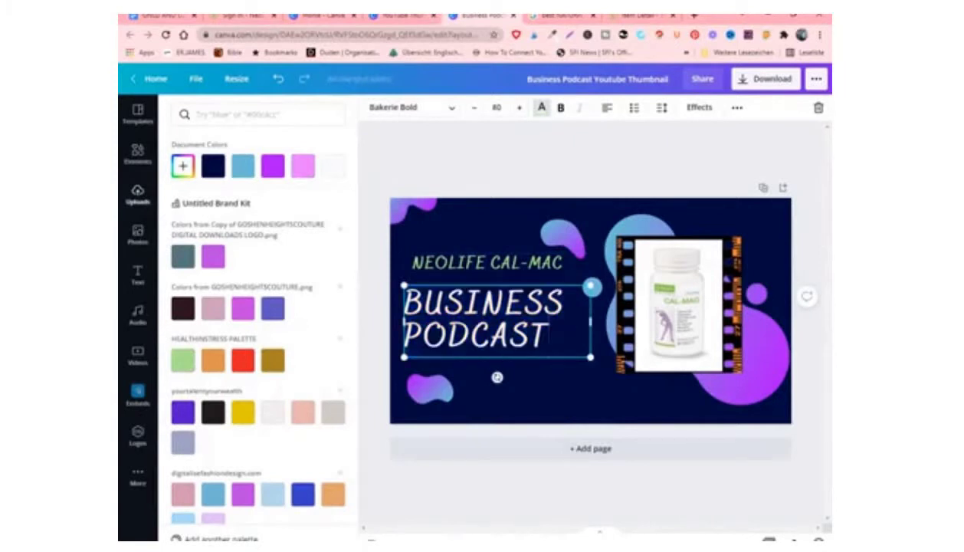
Replace BUSINESS PODCAST with 'BEST OSTEOPOROSIS PREVENTIVE SUPPLEMENT' and widen the box to four lines
key(BackSpace)
key(BackSpace)
key(BackSpace)
key(BackSpace)
key(BackSpace)
key(BackSpace)
key(BackSpace)
key(BackSpace)
key(BackSpace)
key(BackSpace)
key(BackSpace)
key(BackSpace)
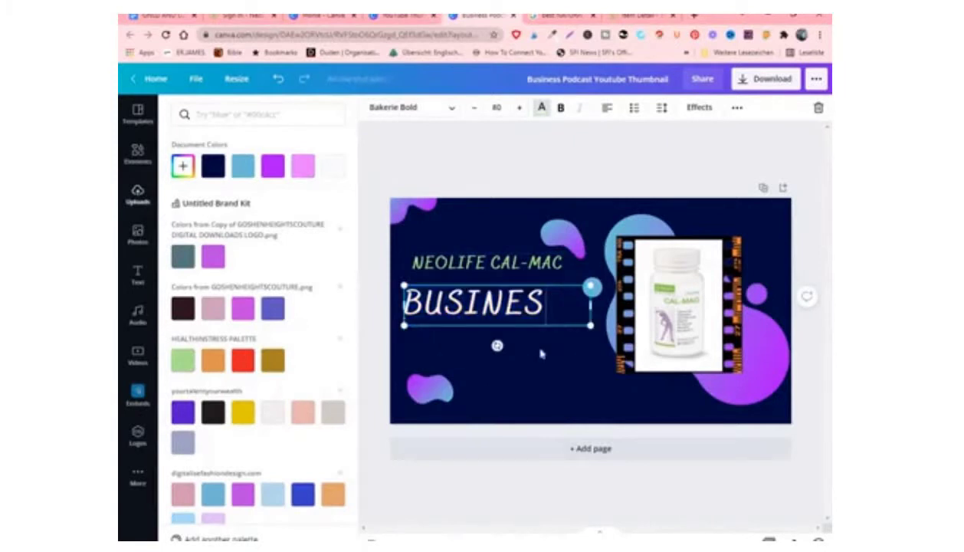
key(BackSpace)
key(BackSpace)
key(BackSpace)
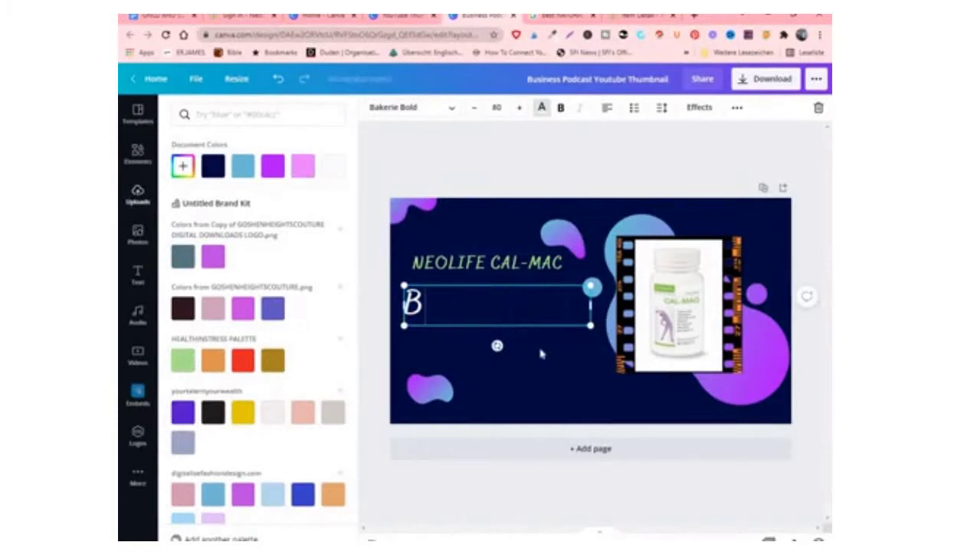
text(EST)
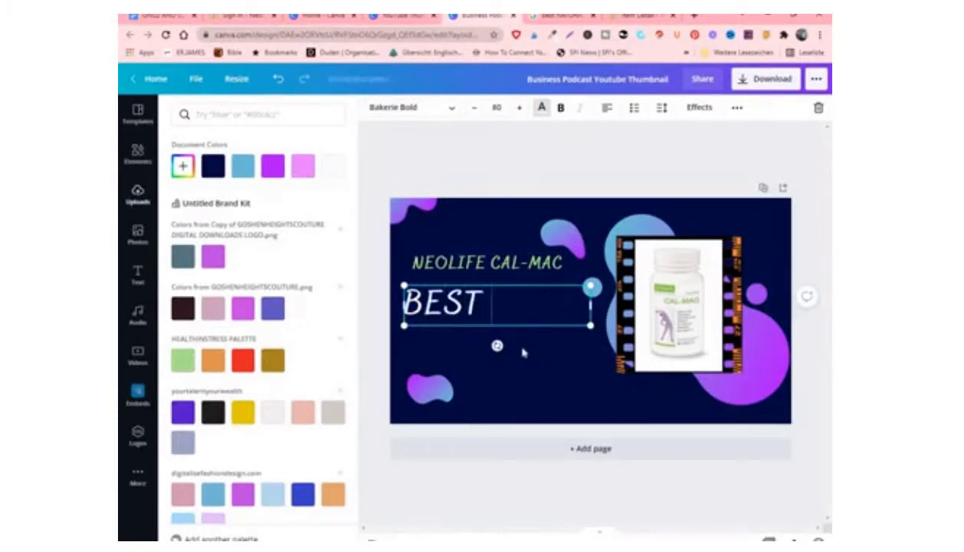
text( OSTEO)
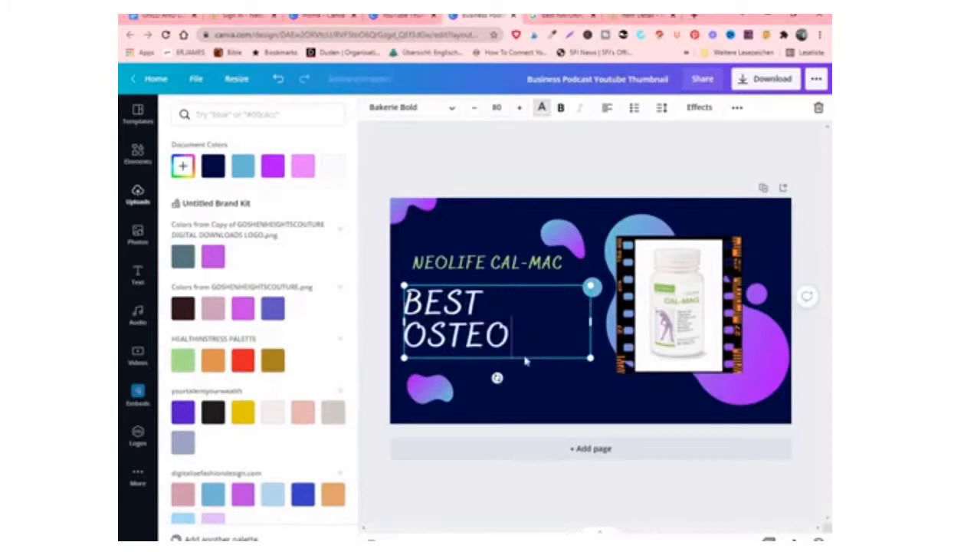
text(POROSIS)
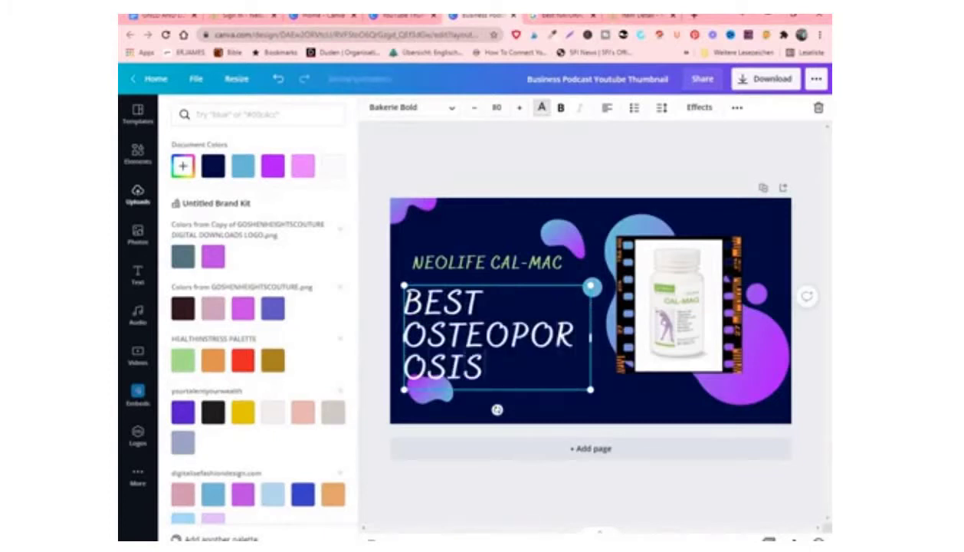
text( PRE)
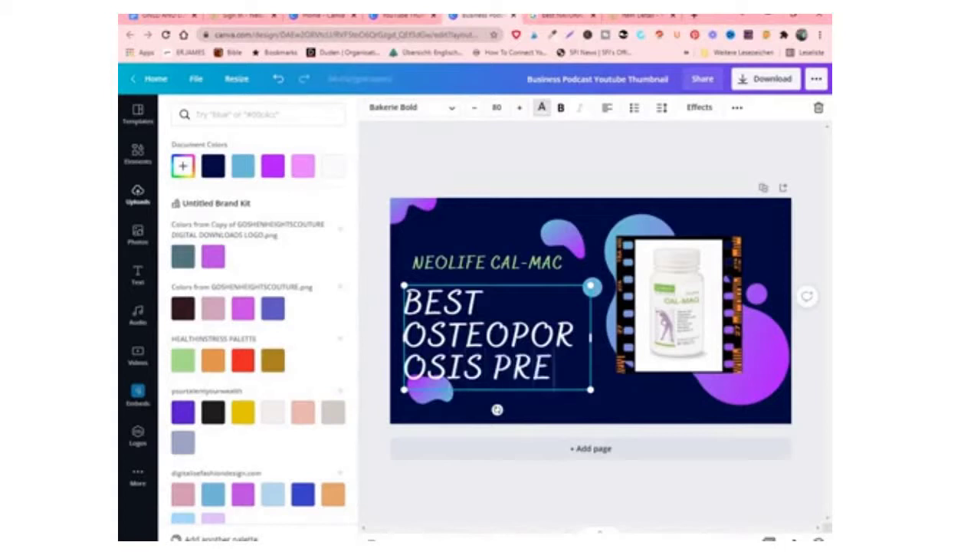
text(VENT)
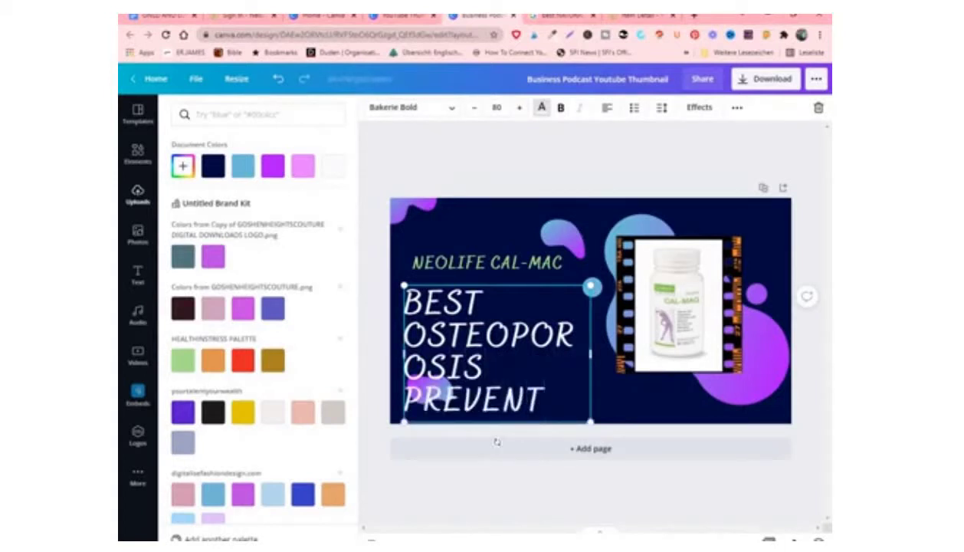
text(IVE)
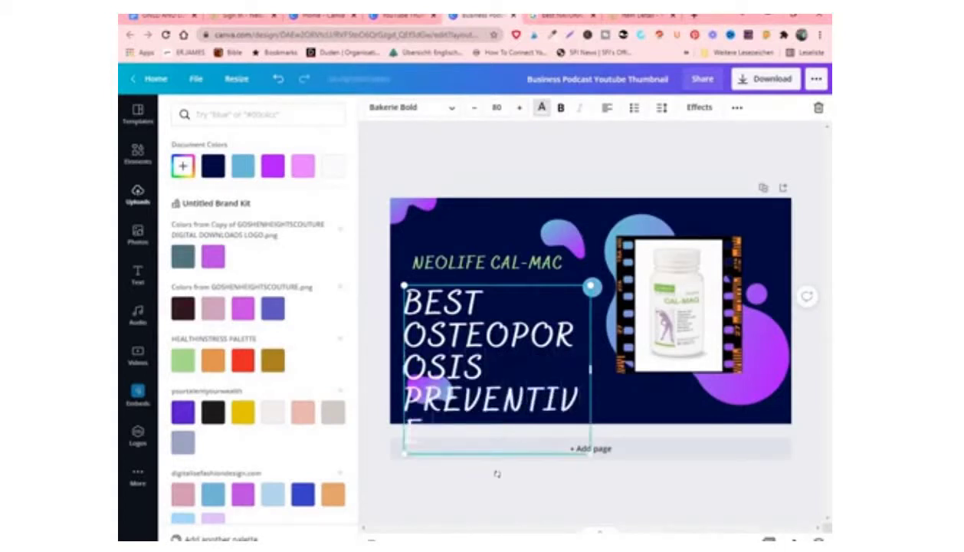
text( SUPPLEMENT)
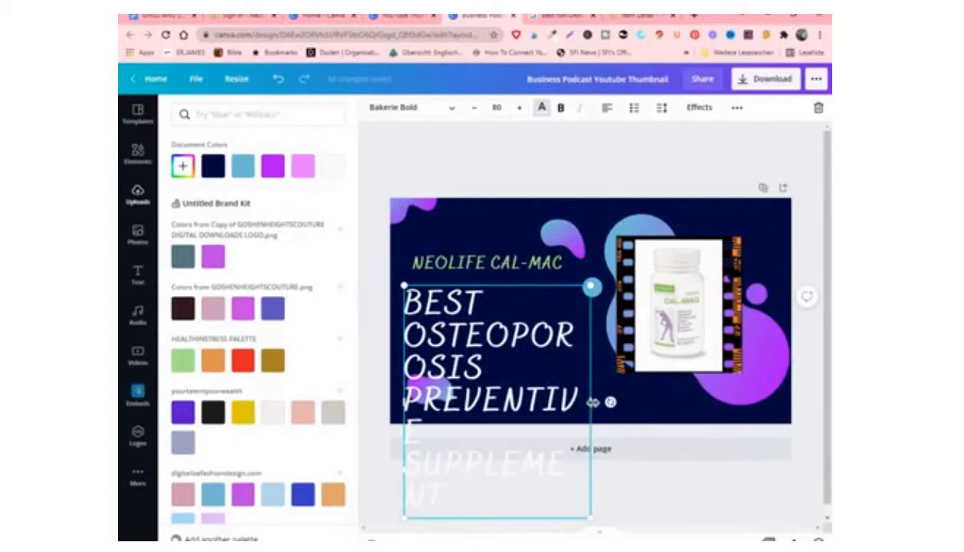
drag(592, 401, 612, 306)
Recolour the four-line supplement title pale peach-pink, then select the background for recolouring
click(542, 107)
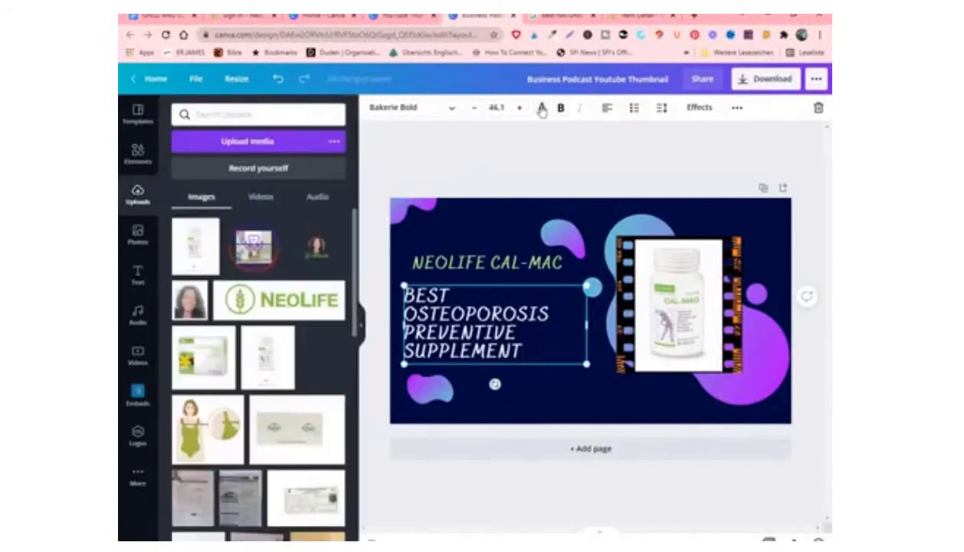
click(541, 109)
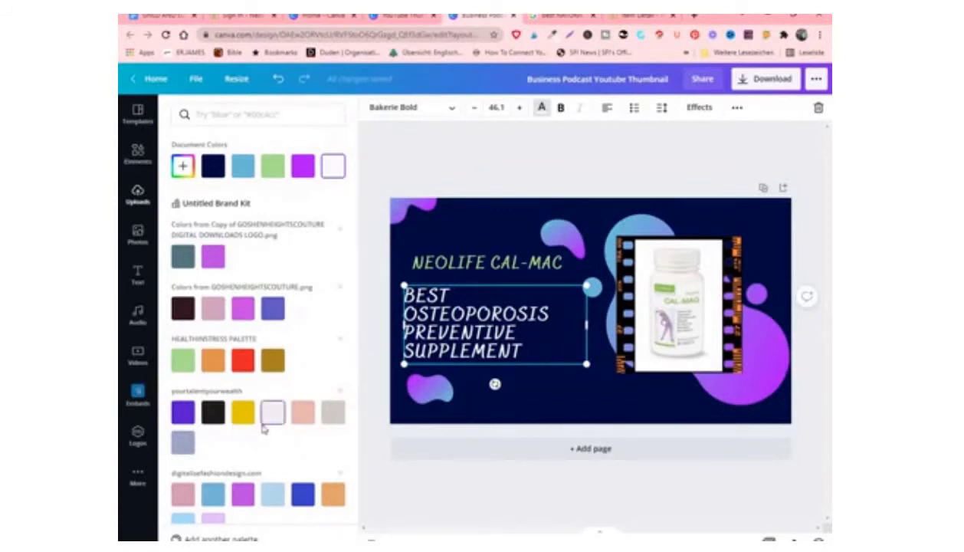
click(304, 413)
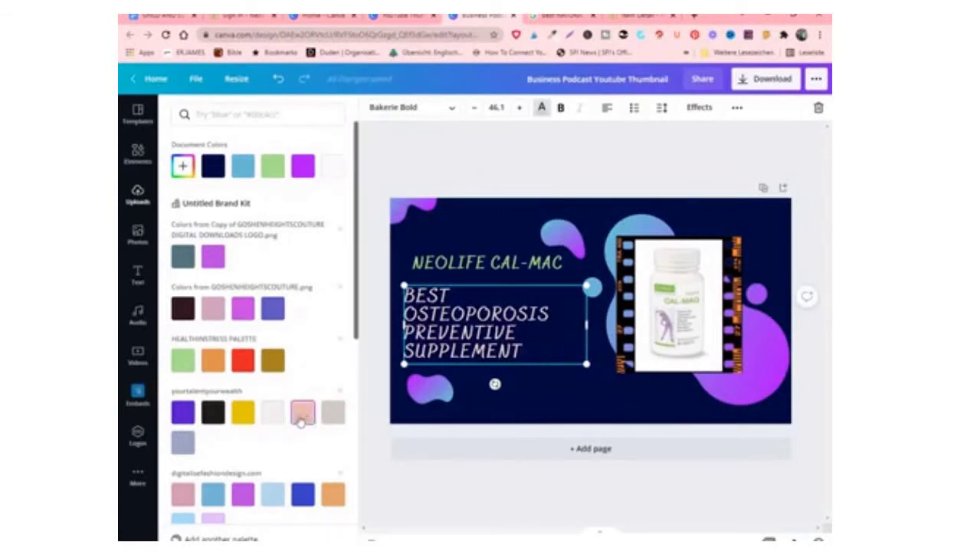
click(491, 215)
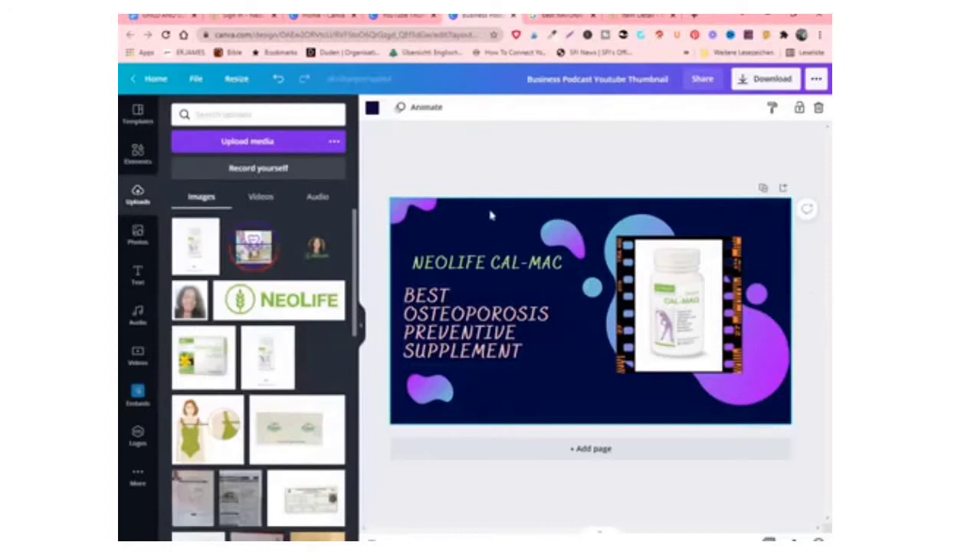
click(371, 109)
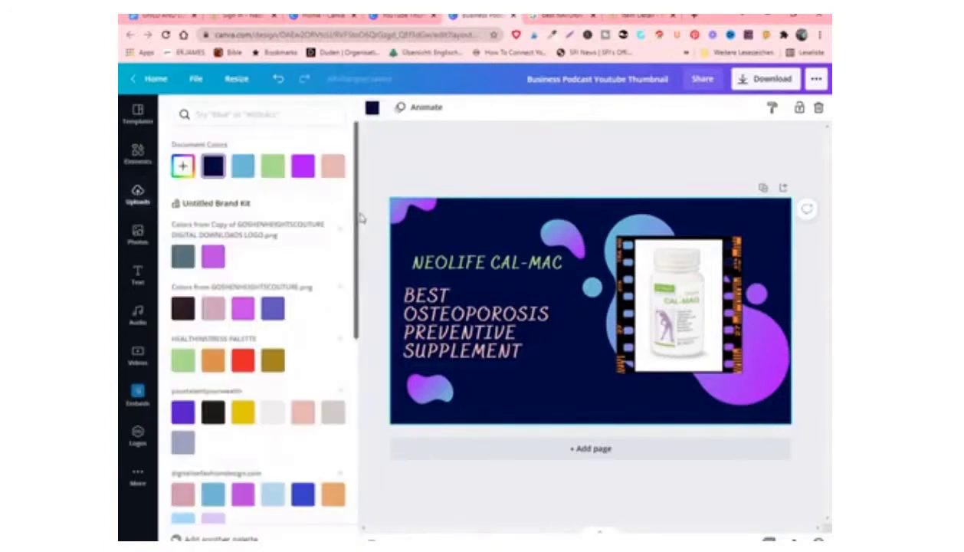
Change the background colour from dark navy to slate blue-grey
scroll(349, 248, down, 1)
scroll(317, 366, down, 6)
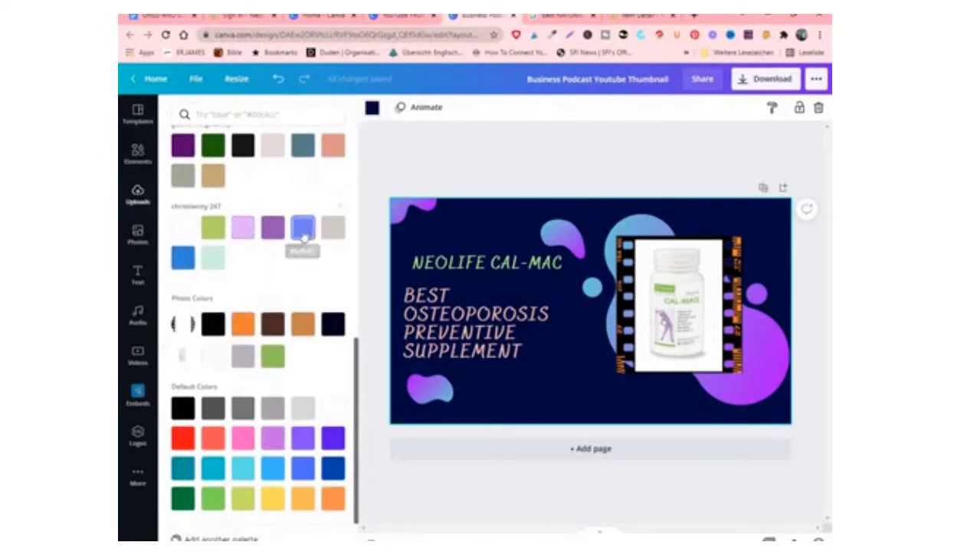
click(303, 233)
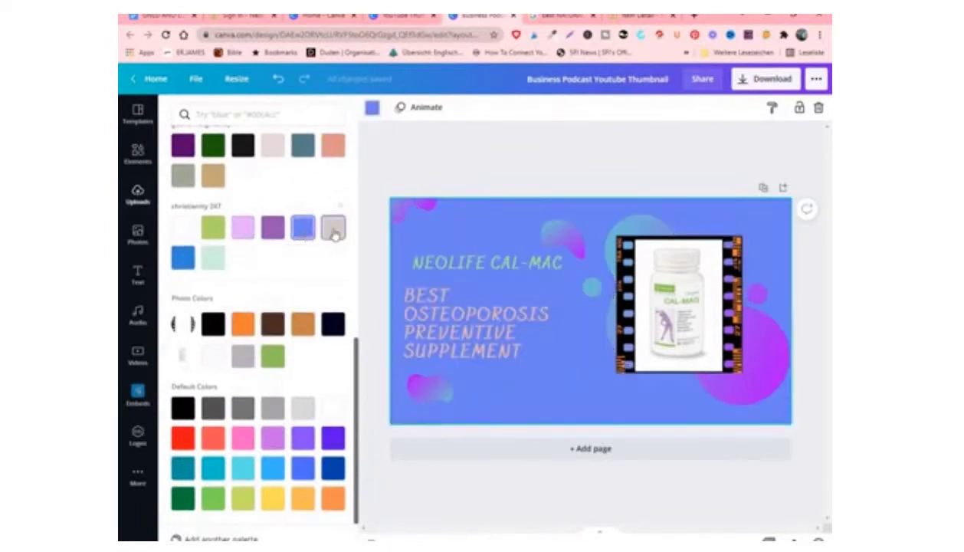
click(333, 230)
click(301, 151)
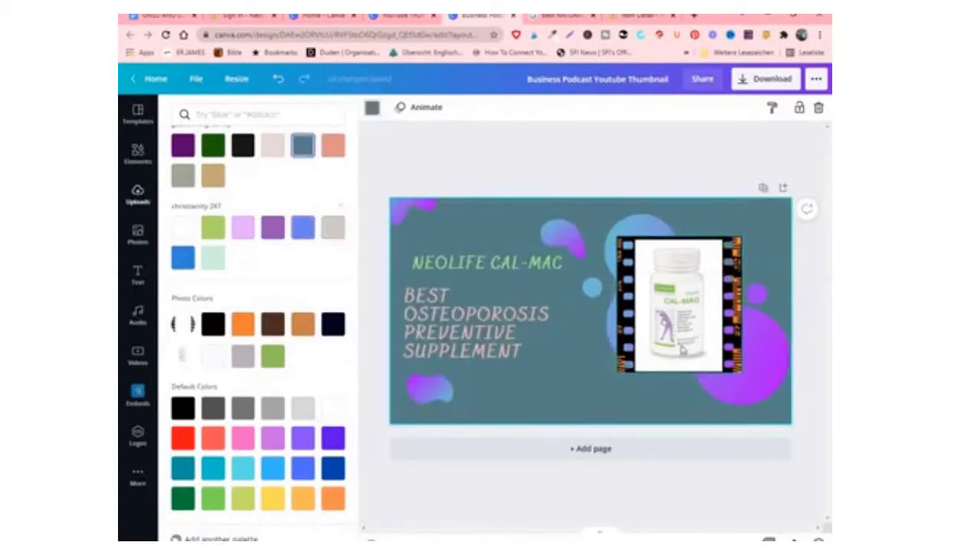
Enlarge the framed Cal-Mag product photo slightly and shift it left
click(672, 345)
drag(612, 235, 590, 236)
drag(657, 337, 666, 340)
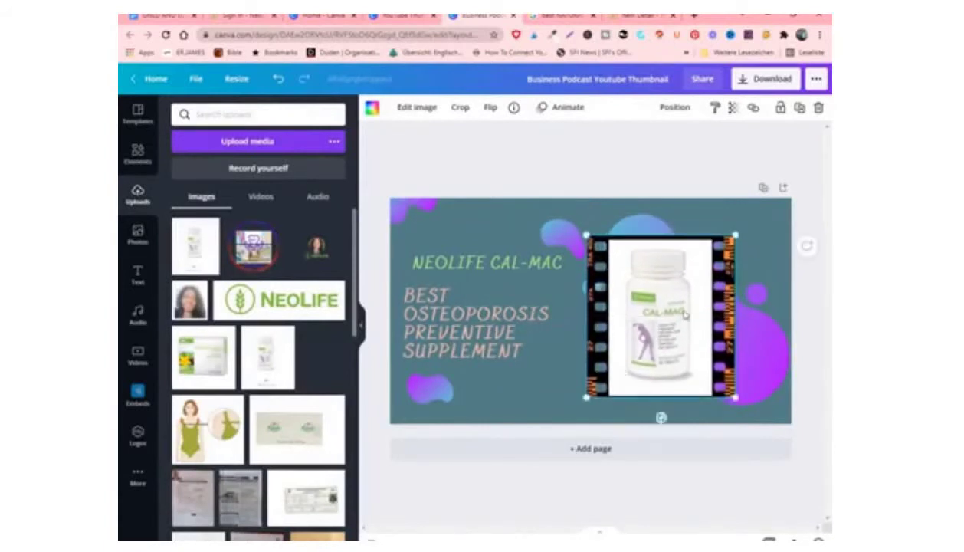
Nudge the bottom-left purple blob up and place the round portrait photo at the top-left
click(668, 150)
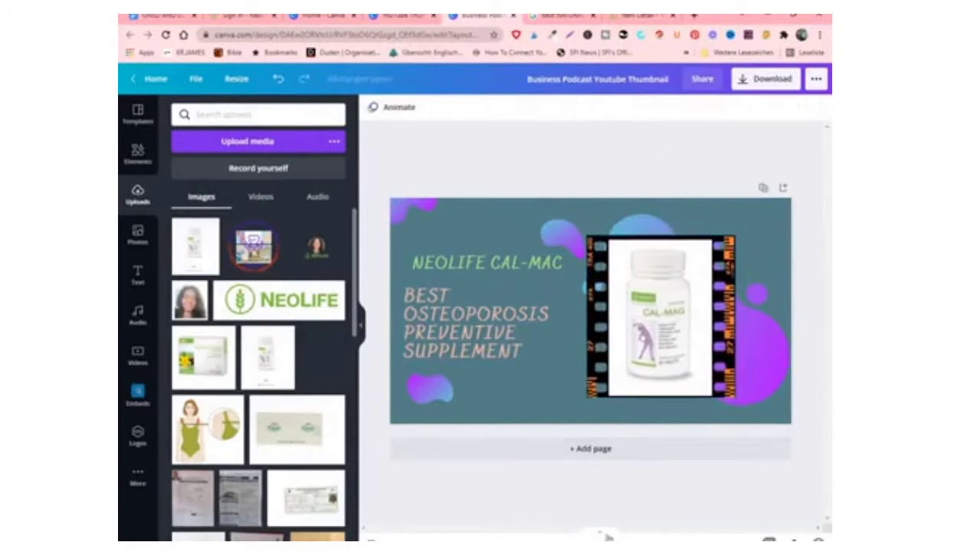
click(440, 394)
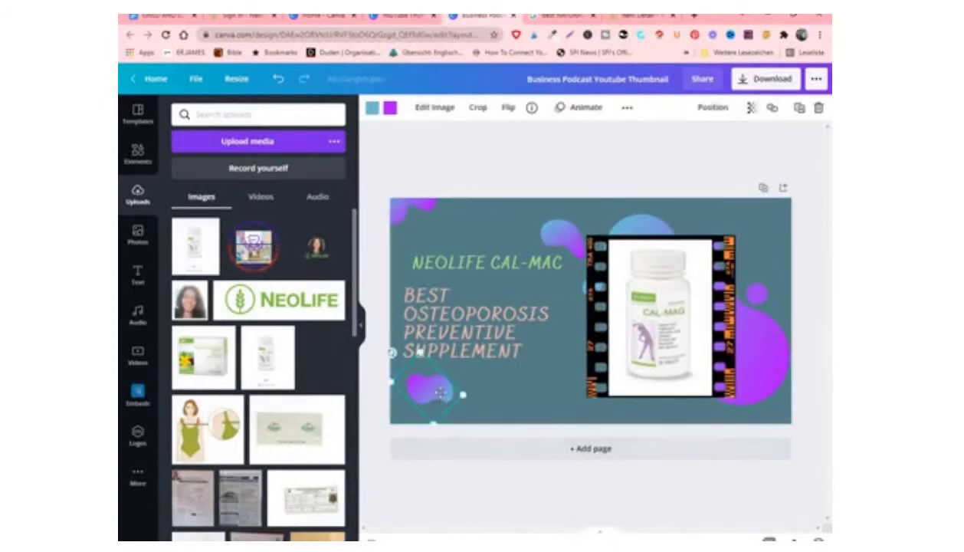
drag(440, 393, 439, 387)
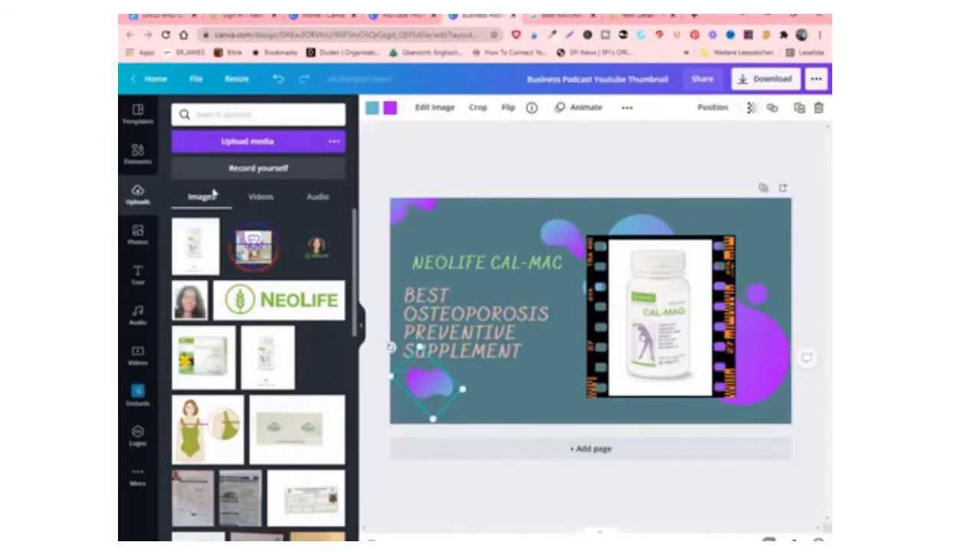
drag(316, 256, 395, 198)
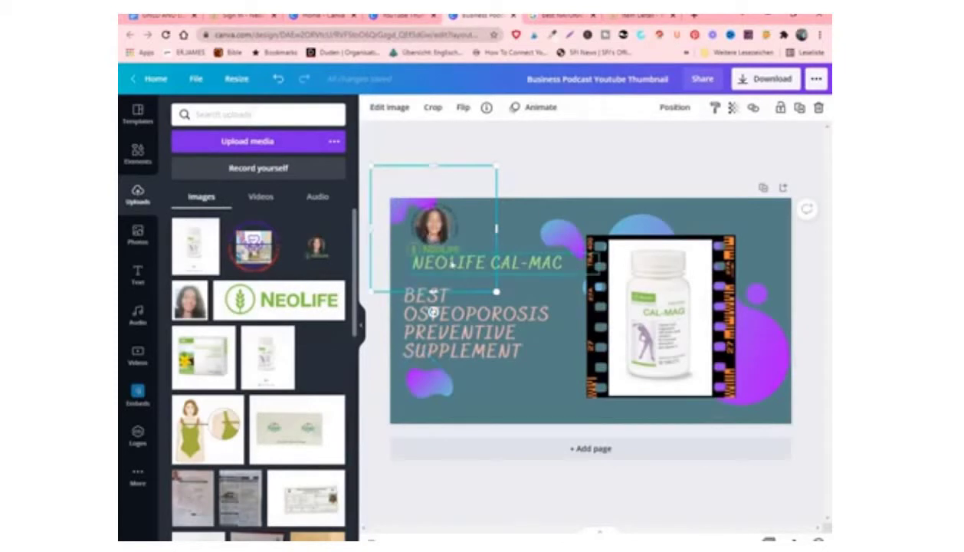
Nudge the NEOLIFE CAL-MAC headline left and down, and move the portrait and logo into the top-left corner
click(479, 267)
mouse_move(480, 268)
mouse_down()
mouse_move(465, 268)
mouse_move(469, 277)
mouse_up()
drag(442, 232, 433, 236)
click(569, 171)
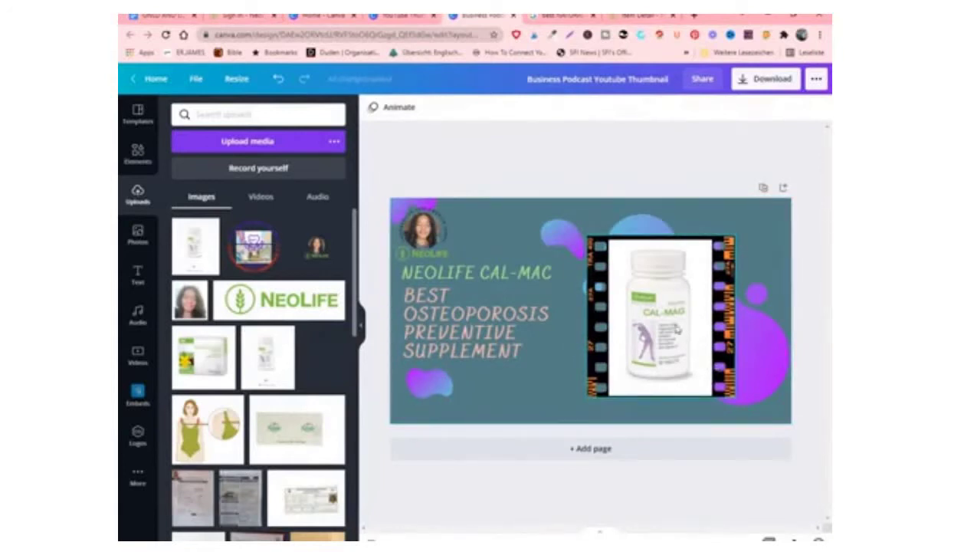
Duplicate the film-strip Cal-Mag photo and tilt the copy about 25° clockwise
click(668, 323)
right_click(664, 322)
click(711, 285)
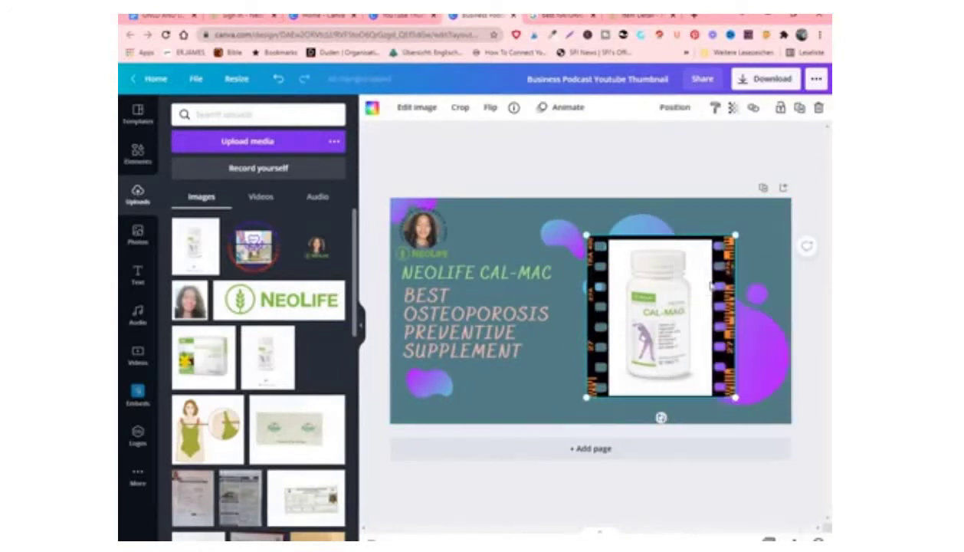
right_click(689, 305)
click(721, 296)
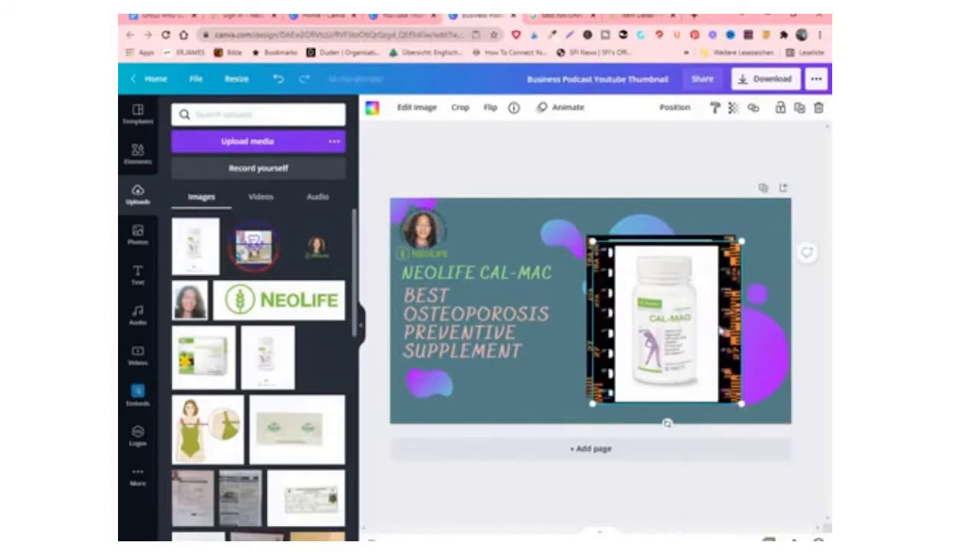
drag(668, 426, 619, 412)
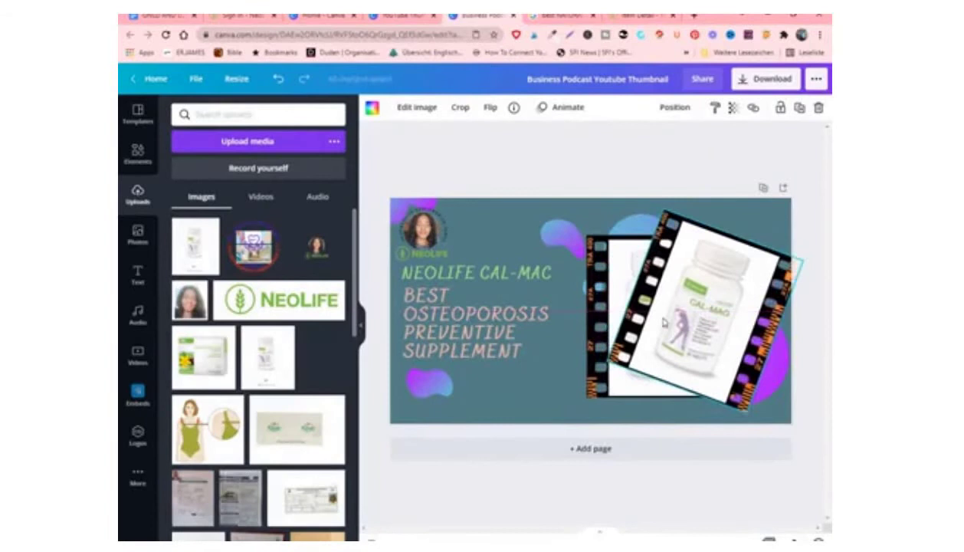
Arrange the upright and tilted film-strip photos to overlap, and shrink the tilted copy
drag(607, 289, 565, 290)
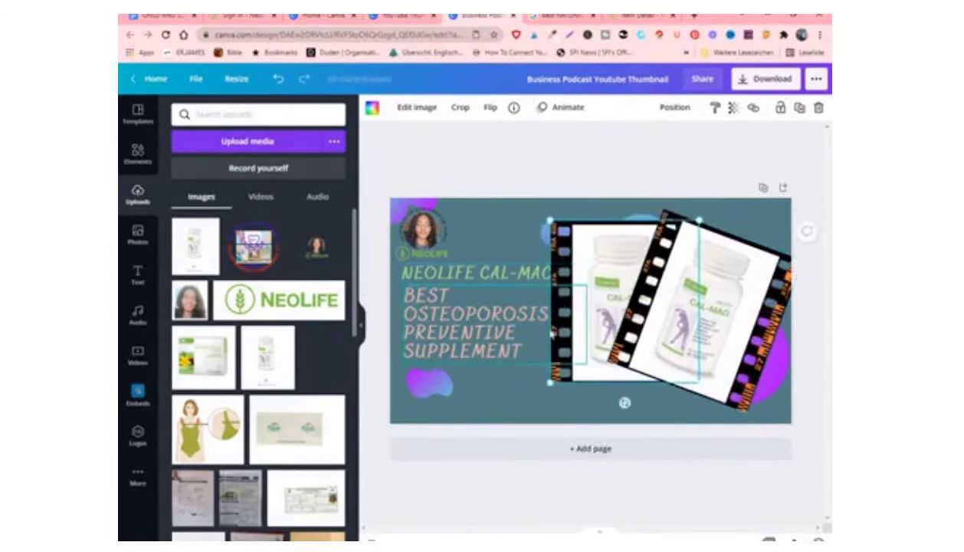
drag(679, 345, 704, 370)
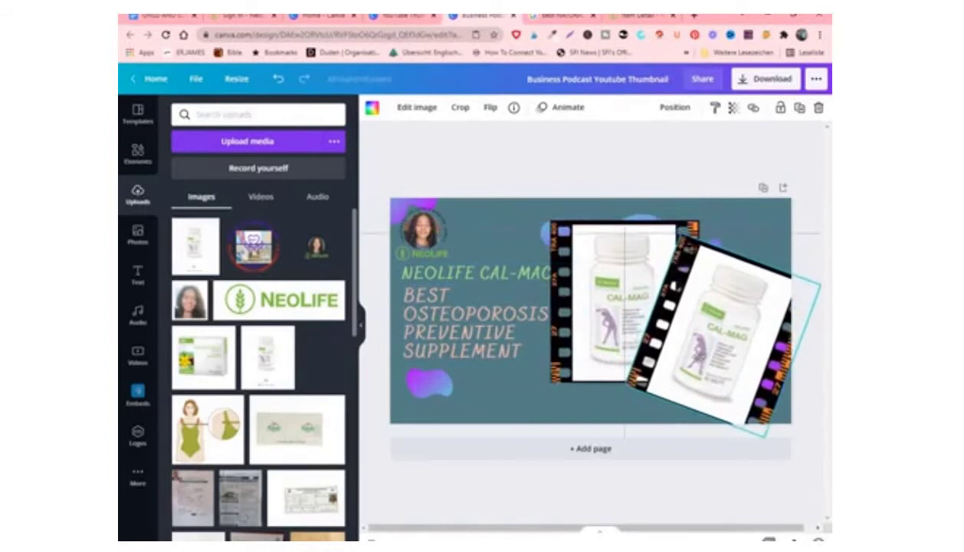
drag(624, 308, 636, 294)
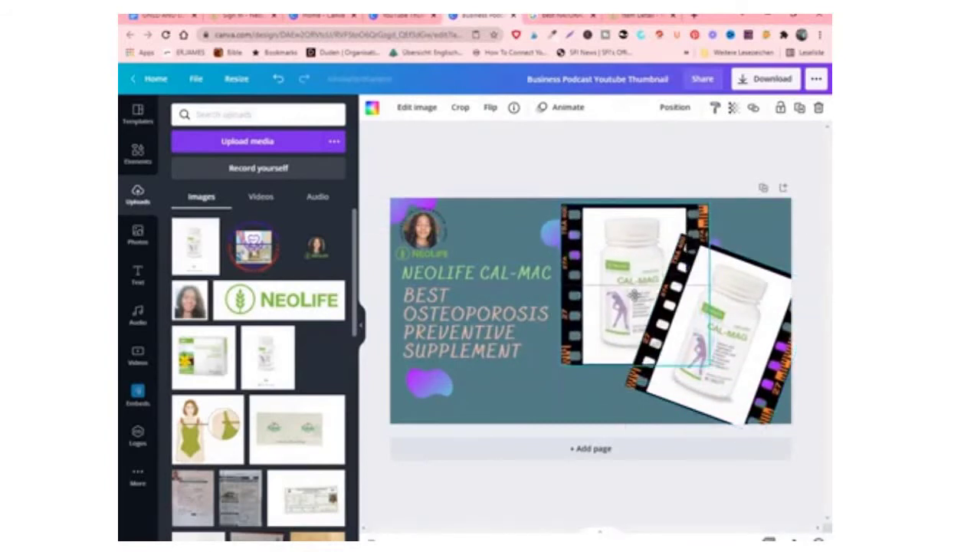
click(756, 386)
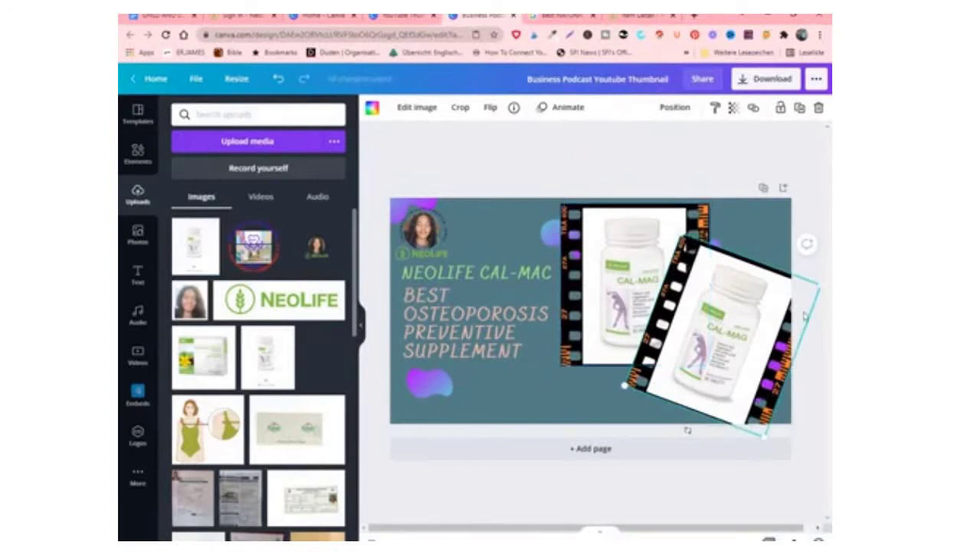
drag(819, 285, 723, 315)
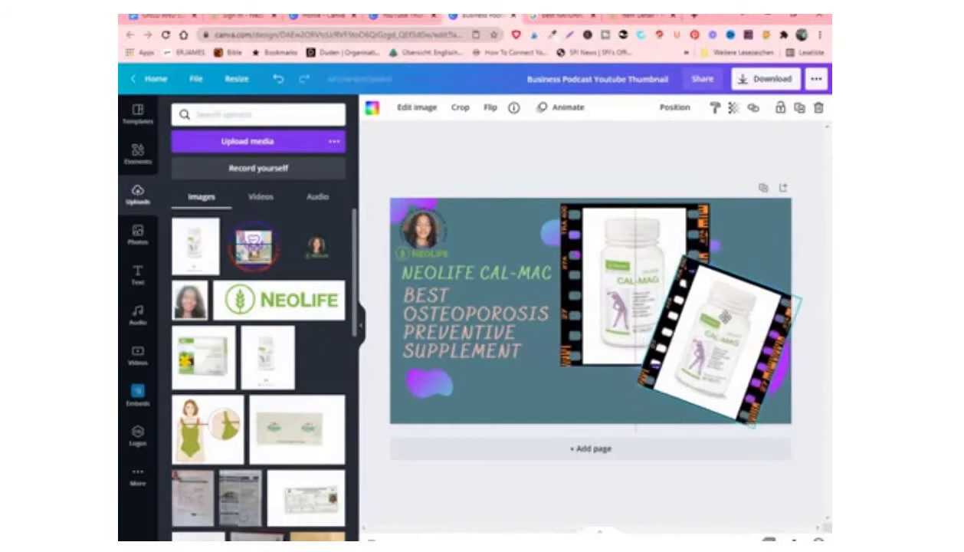
click(605, 172)
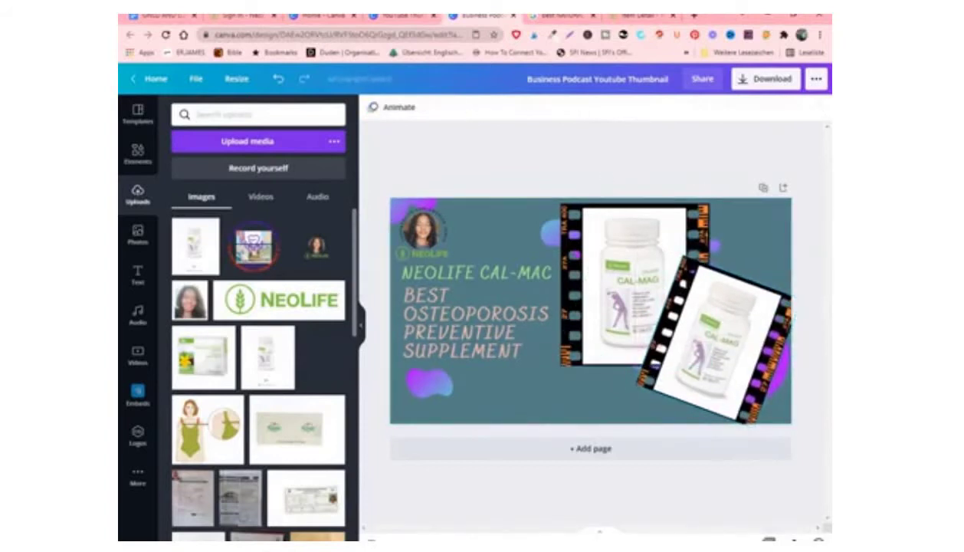
Set BEST OSTEOPOROSIS PREVENTIVE SUPPLEMENT in Horizon, shrink it, centre-align it, and place it below the headline
click(483, 314)
click(394, 109)
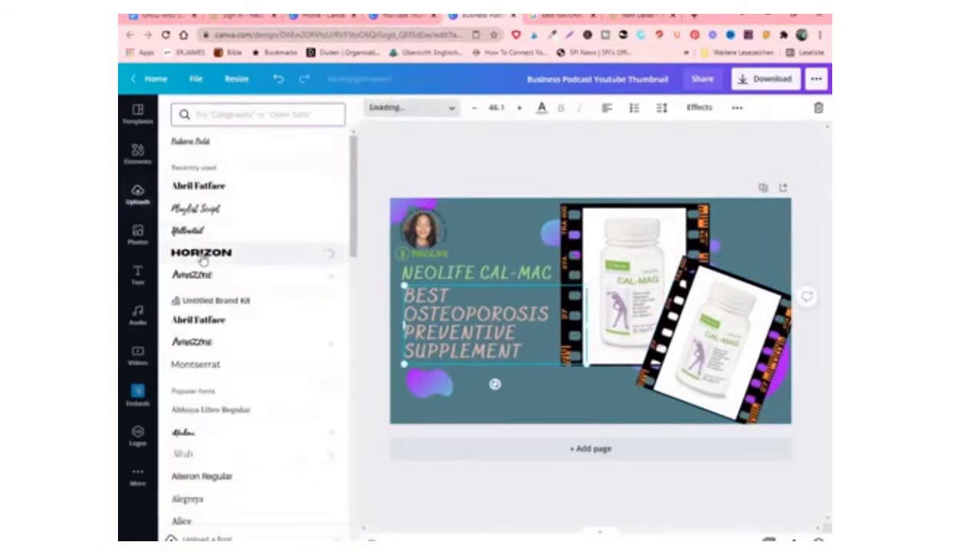
click(201, 255)
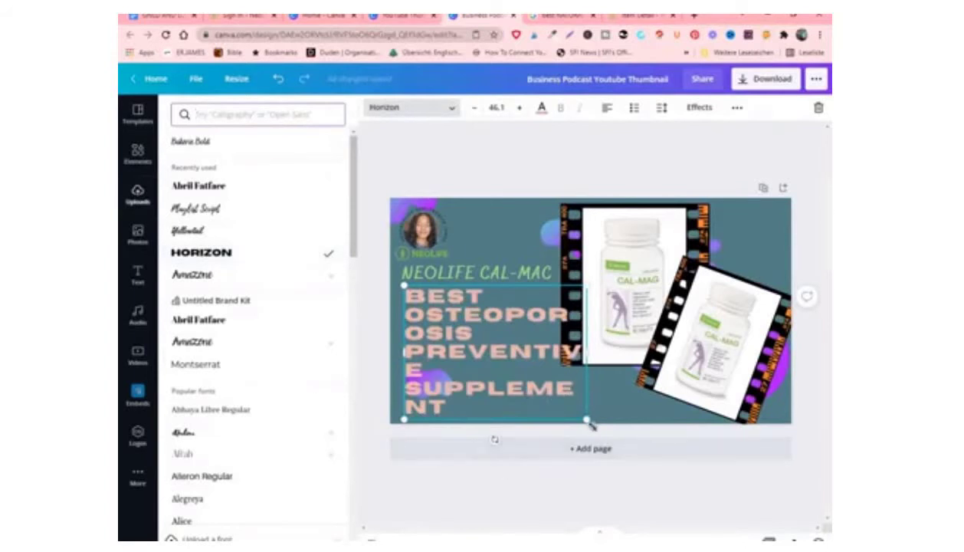
drag(584, 418, 566, 345)
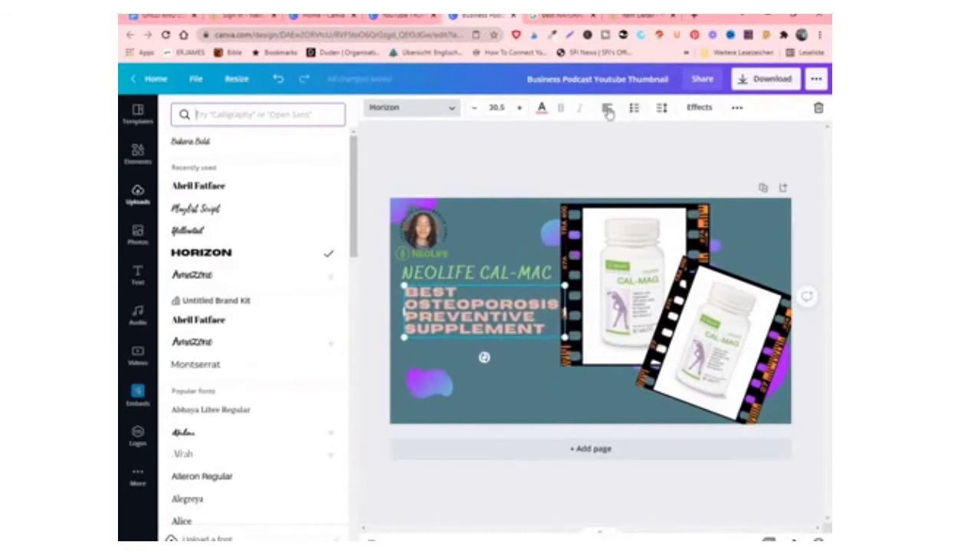
click(607, 109)
drag(490, 316, 476, 329)
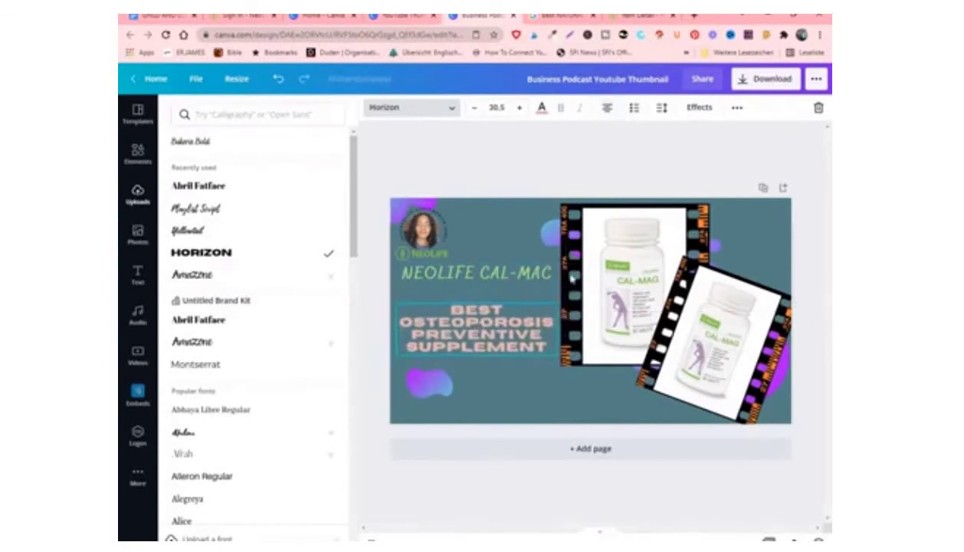
Apply the Glitch text effect to the BEST OSTEOPOROSIS PREVENTIVE SUPPLEMENT subtitle
click(696, 108)
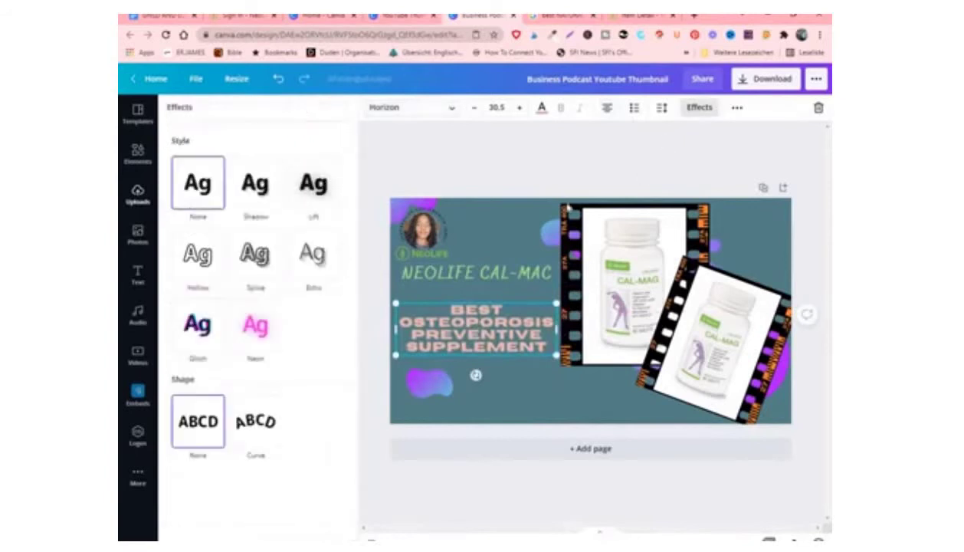
click(309, 184)
click(193, 372)
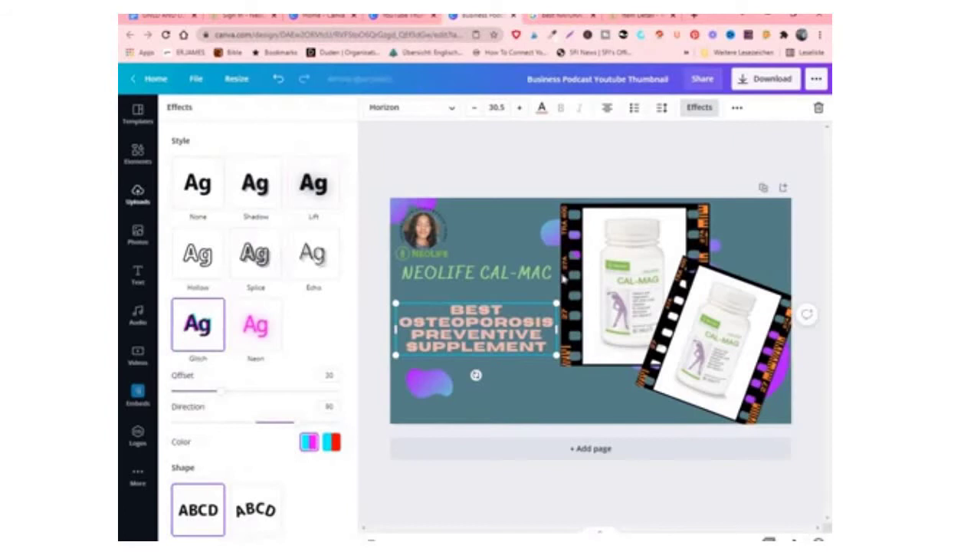
click(559, 162)
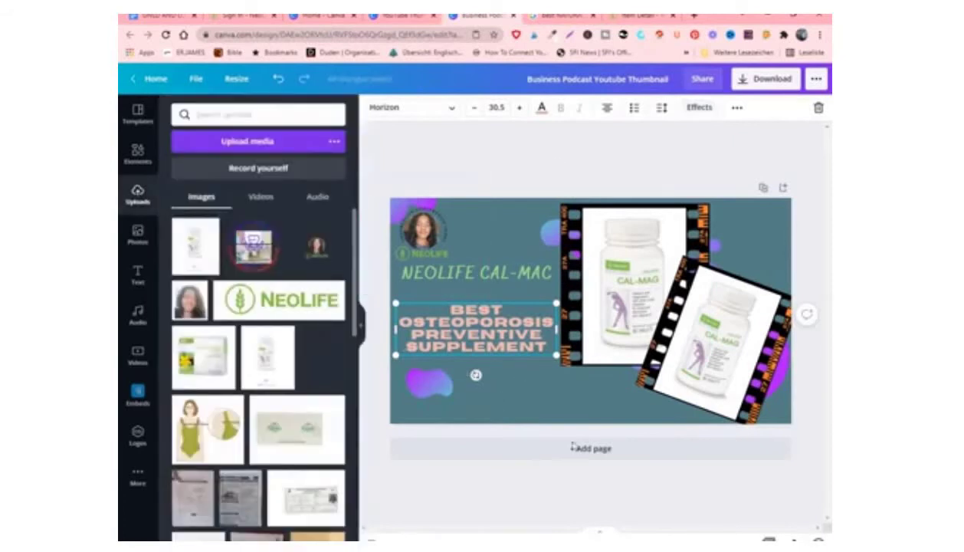
click(622, 175)
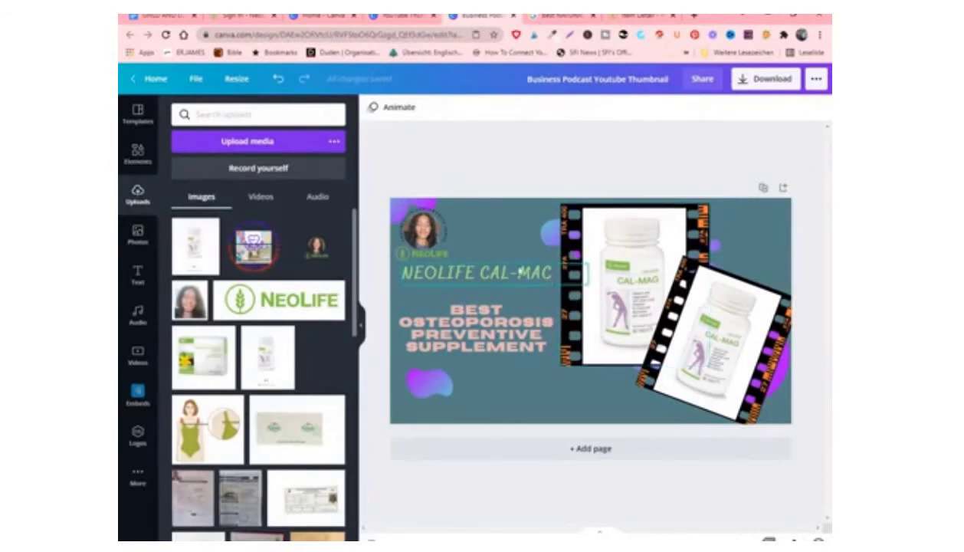
Give the NEOLIFE CAL-MAC headline a Neon effect and enlarge it to size 44
drag(510, 278, 503, 290)
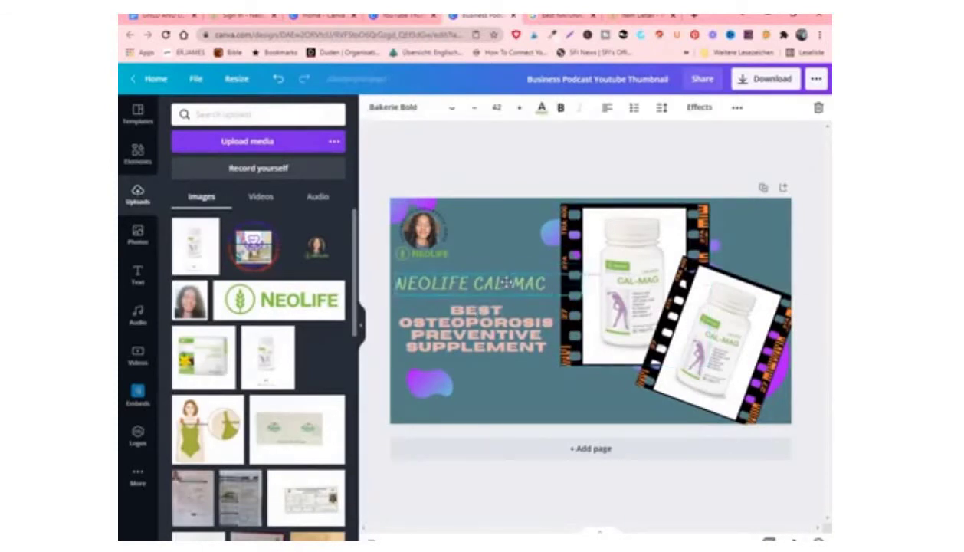
click(699, 108)
click(313, 183)
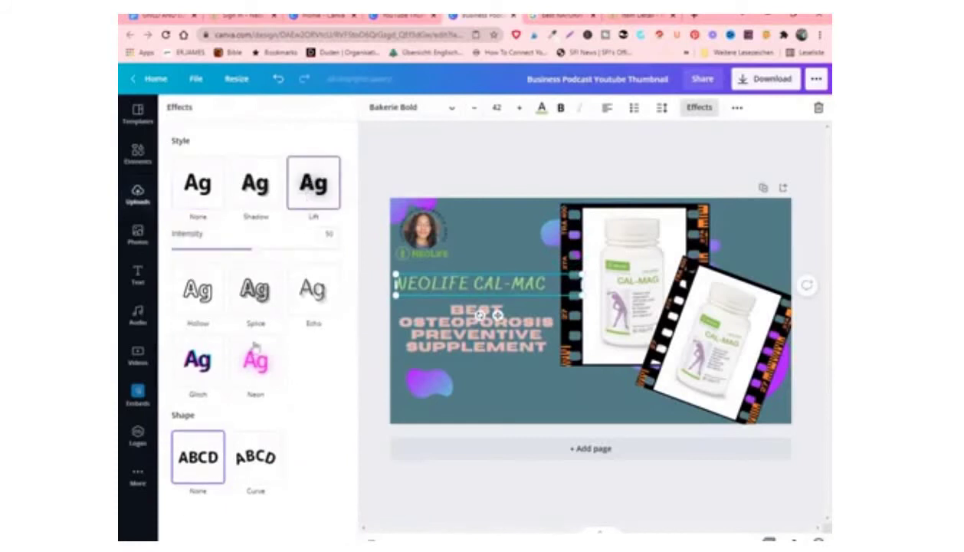
click(254, 368)
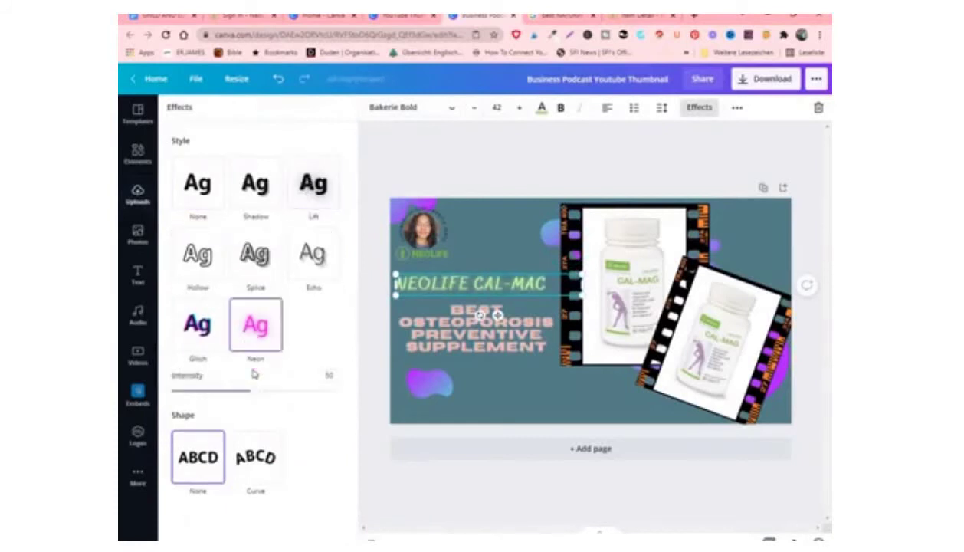
click(529, 171)
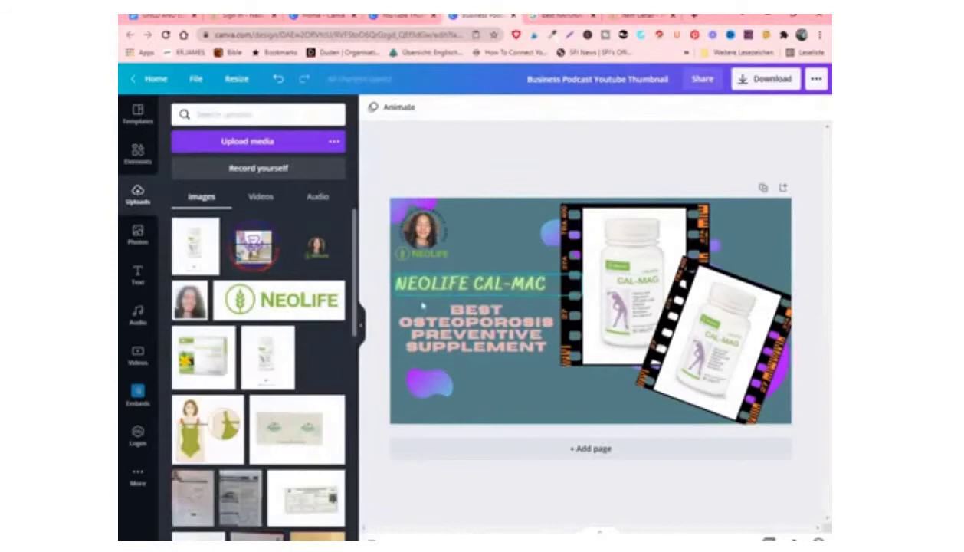
click(514, 285)
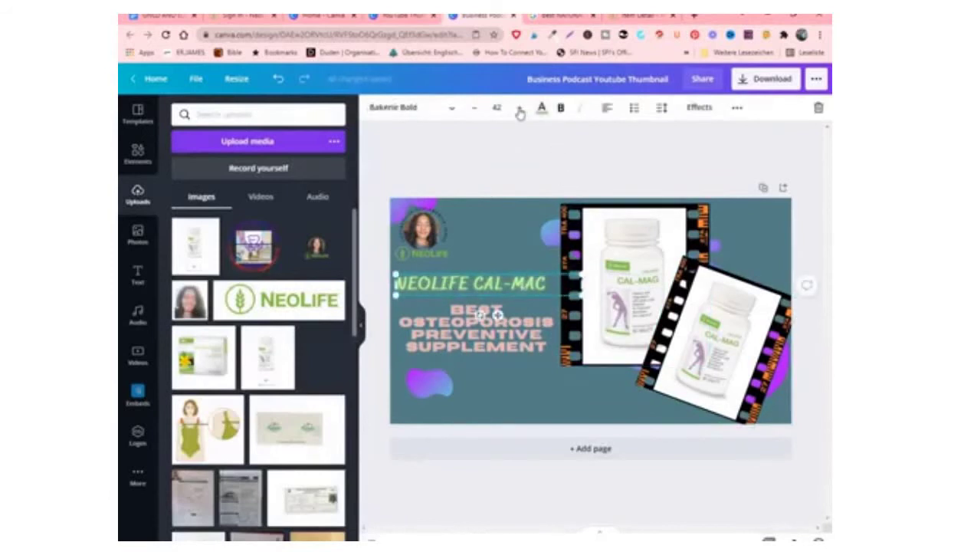
click(519, 108)
click(519, 108)
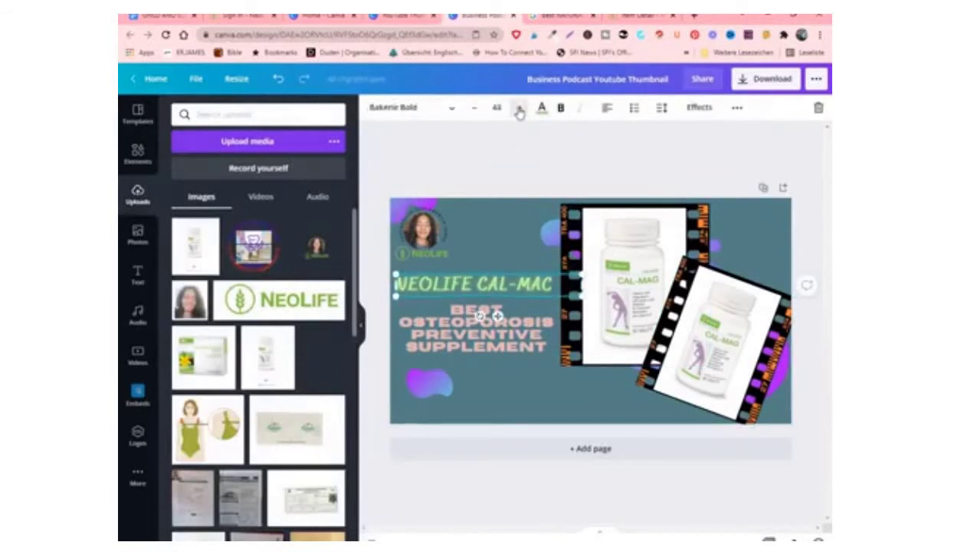
click(674, 148)
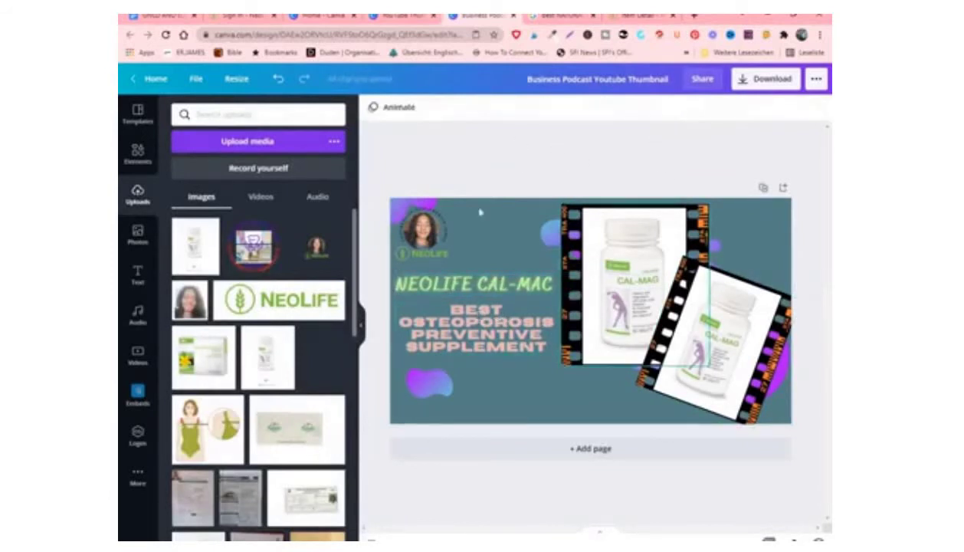
Download the finished thumbnail with the PNG file type
click(767, 81)
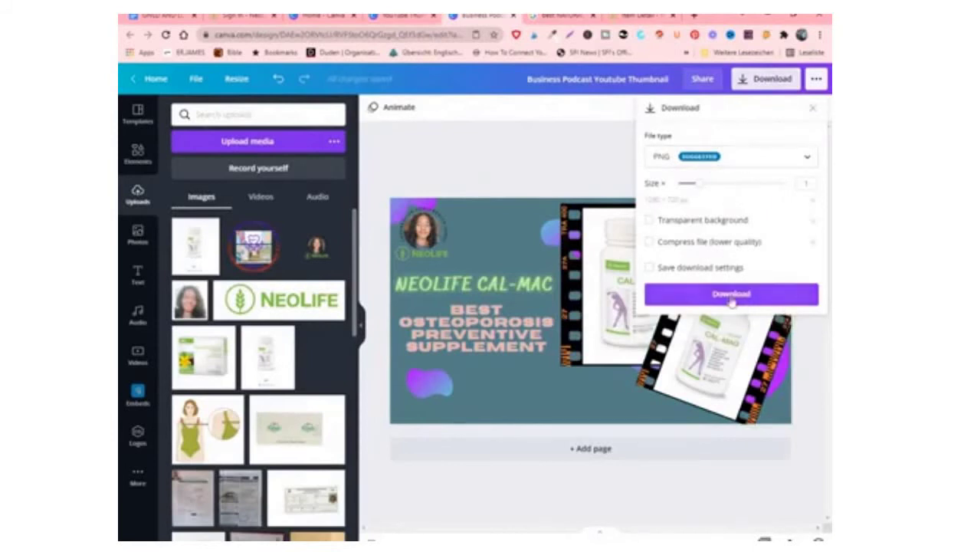
click(726, 298)
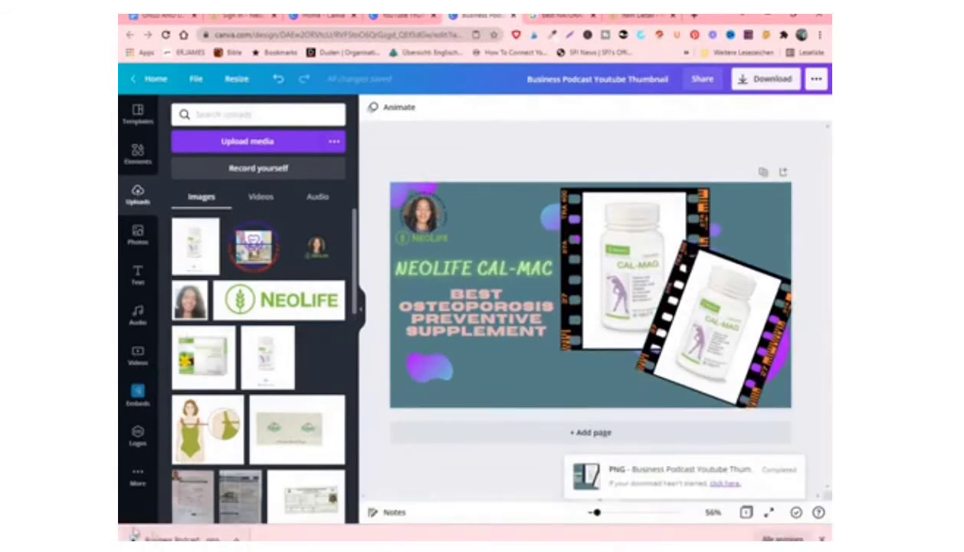
drag(134, 532, 506, 255)
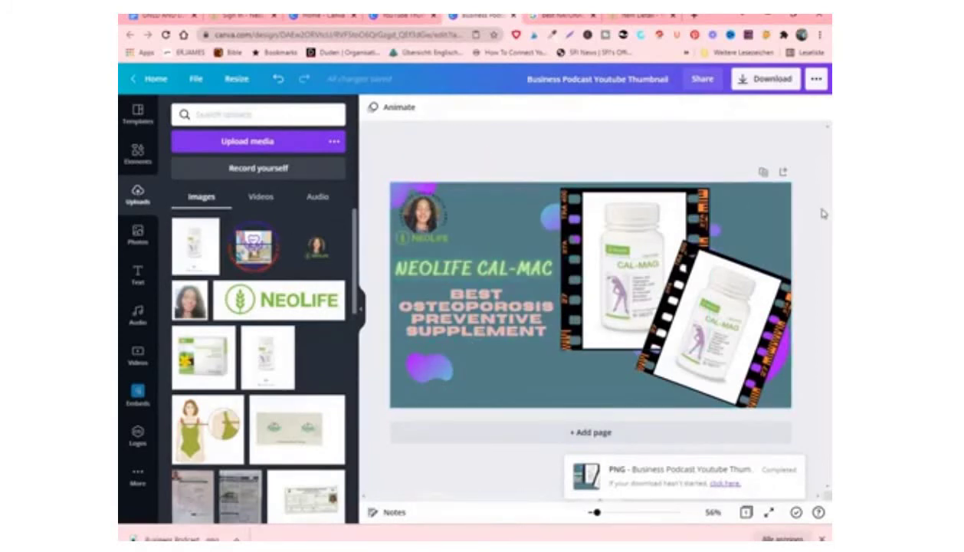